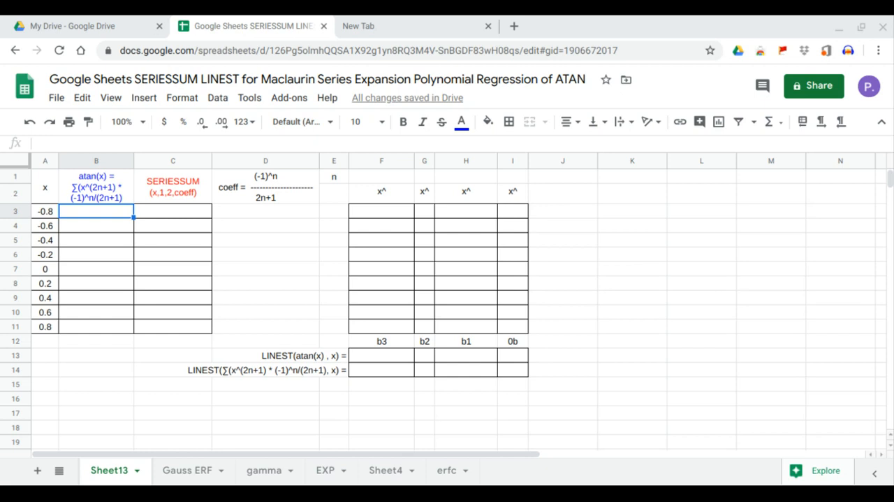
Fill B3:B11 with the arctangents of the x values using =ARRAYFORMULA(ATAN(A3:A11)) in B3.
left_click(99, 218)
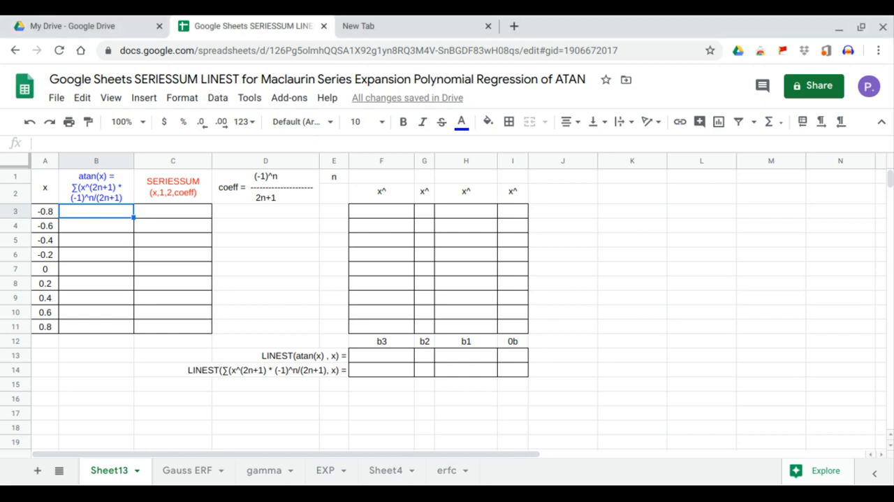
type("=a")
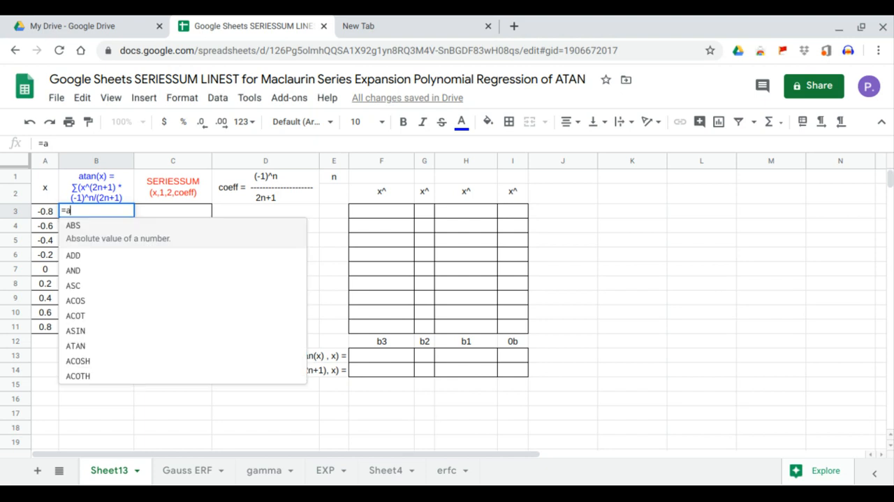
key("BackSpace")
type("arr")
key("Tab")
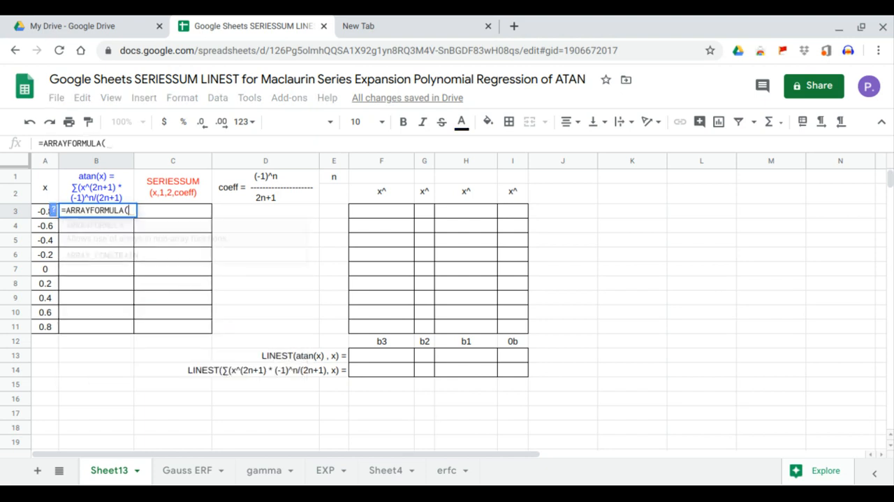
type("ata")
key("Tab")
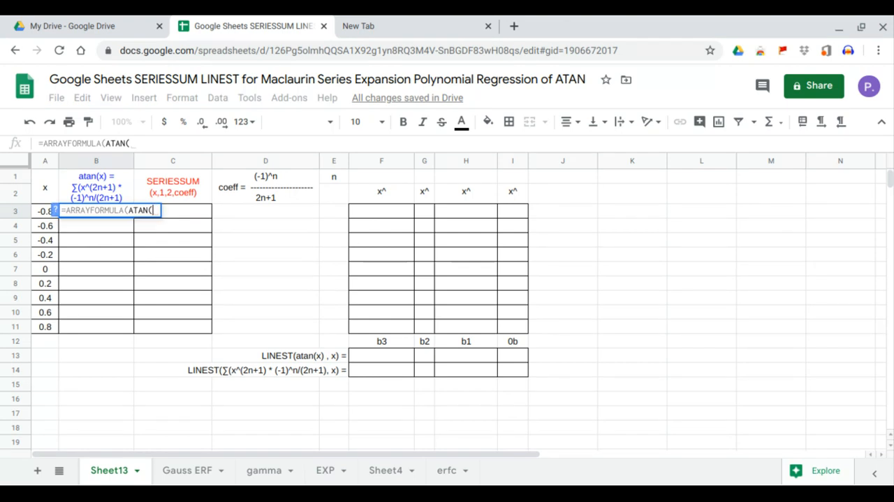
left_click_drag(42, 213, 47, 327)
key("Return")
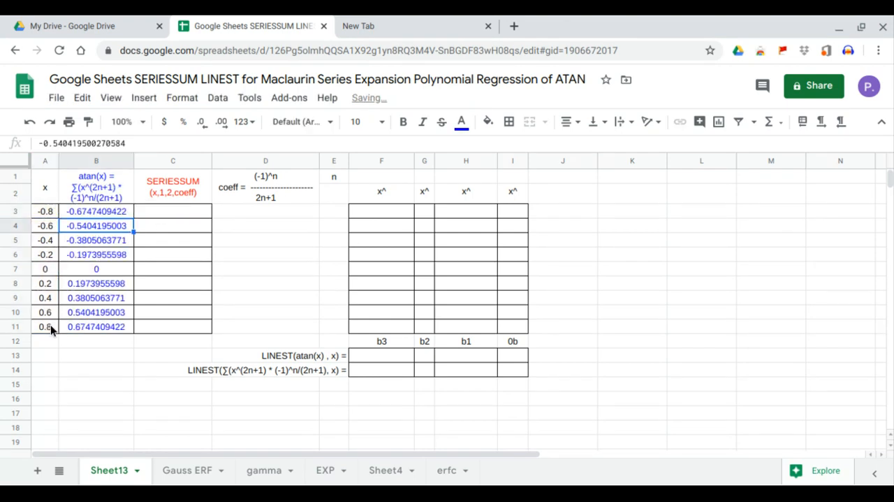
Insert a chart of atan(x) against x from the range A1:B11.
left_click_drag(42, 198, 82, 326)
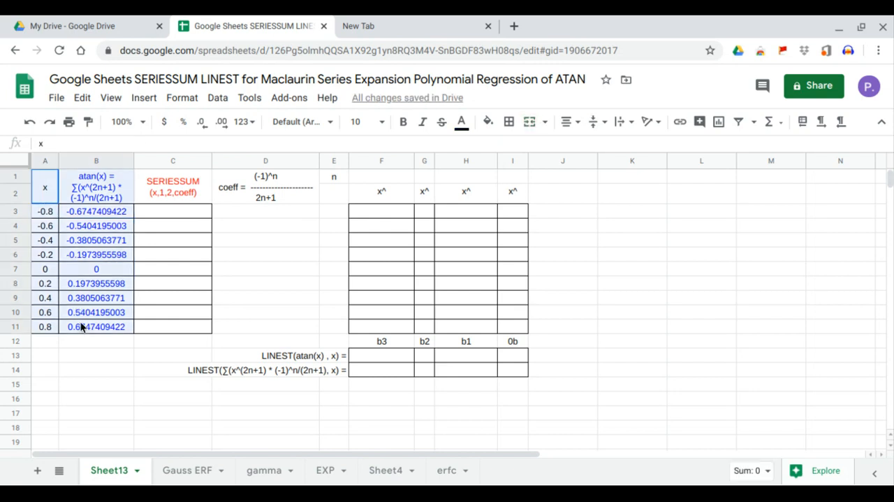
left_click(150, 102)
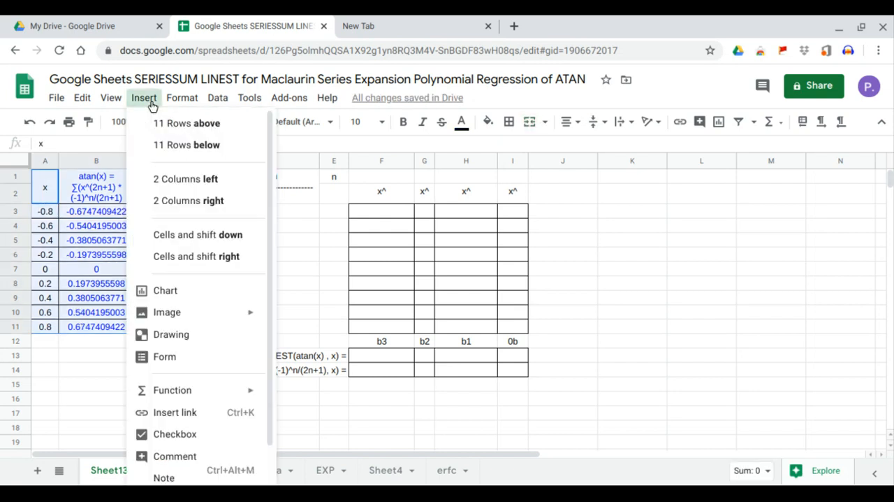
left_click(161, 294)
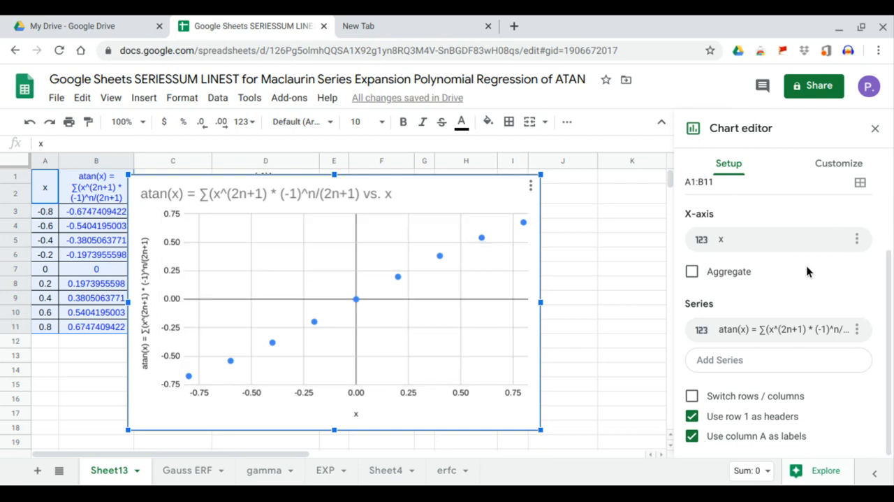
Add a trendline of type Polynomial to the atan(x) series of the chart.
left_click(844, 172)
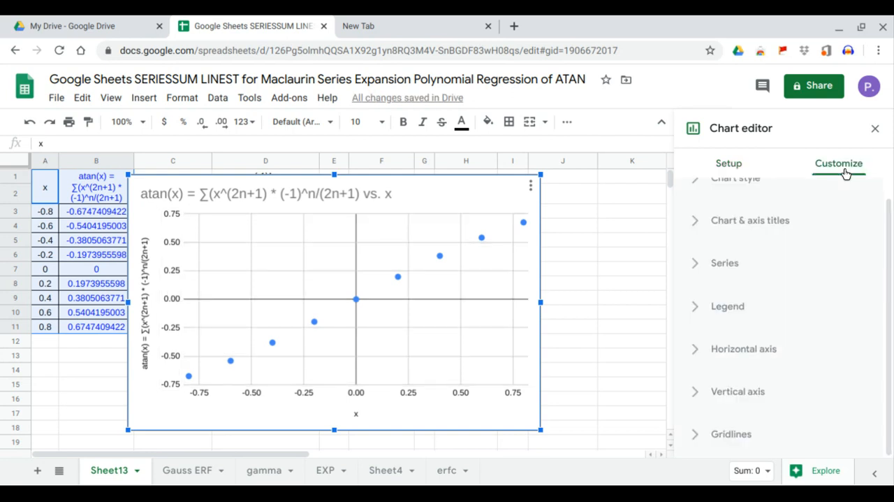
left_click(744, 275)
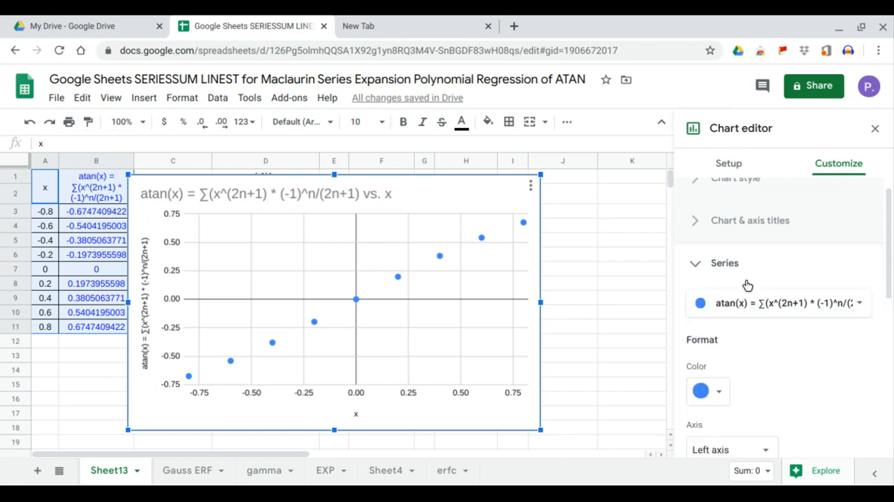
scroll(746, 285, "down", 4)
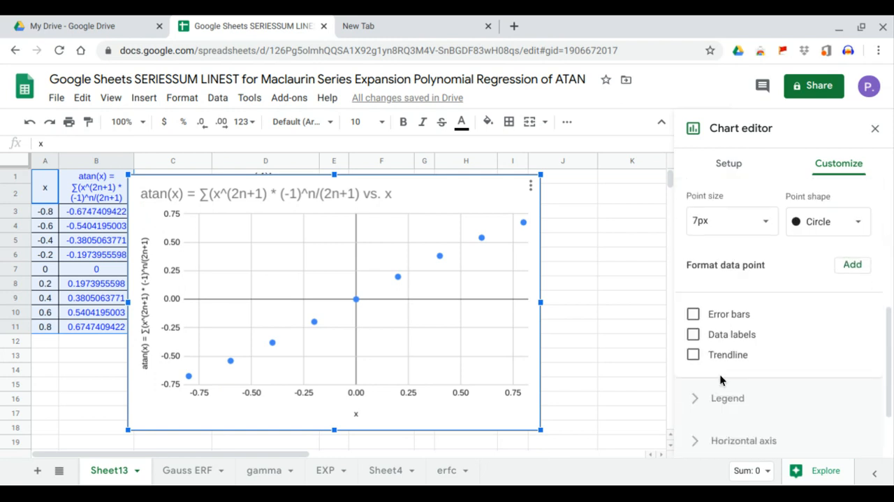
left_click(727, 355)
scroll(769, 362, "down", 1)
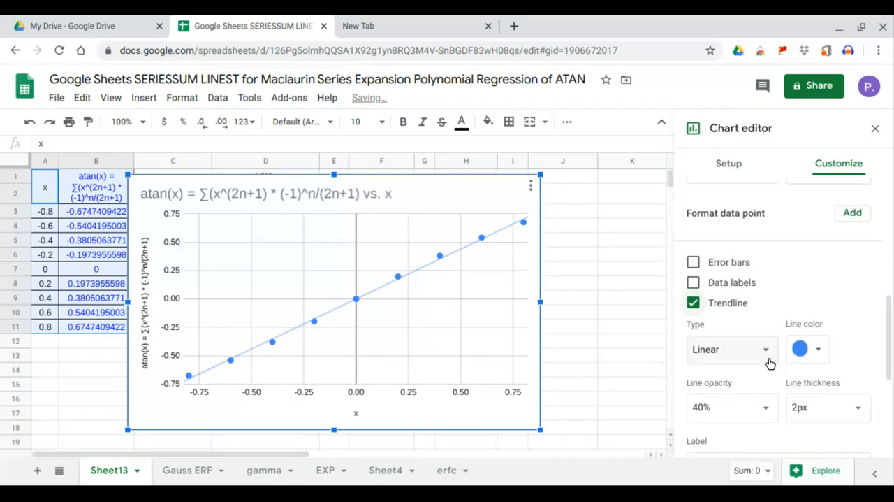
left_click(769, 362)
left_click(754, 397)
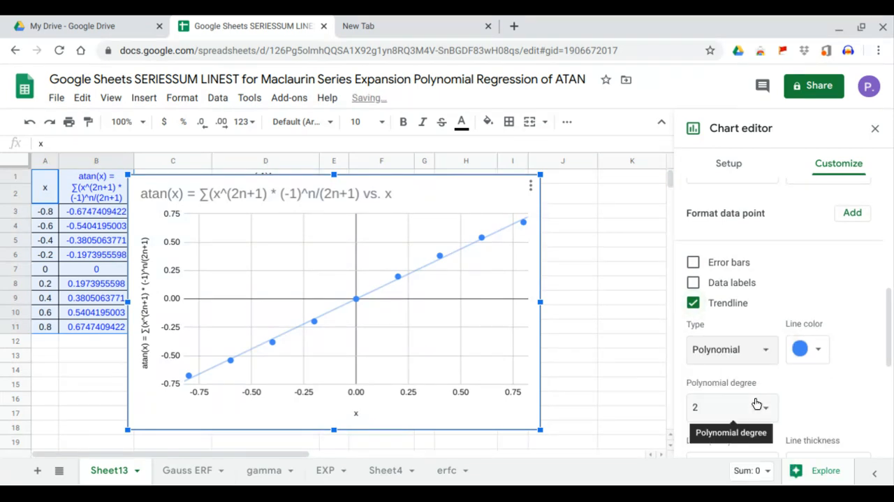
Label the trendline with its equation, show R², and set the polynomial degree to 3.
scroll(776, 395, "down", 1)
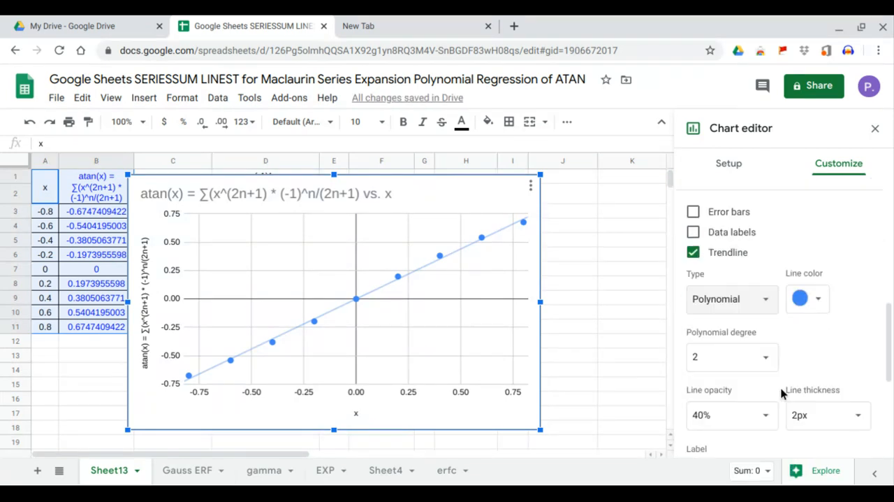
scroll(762, 412, "down", 2)
left_click(764, 359)
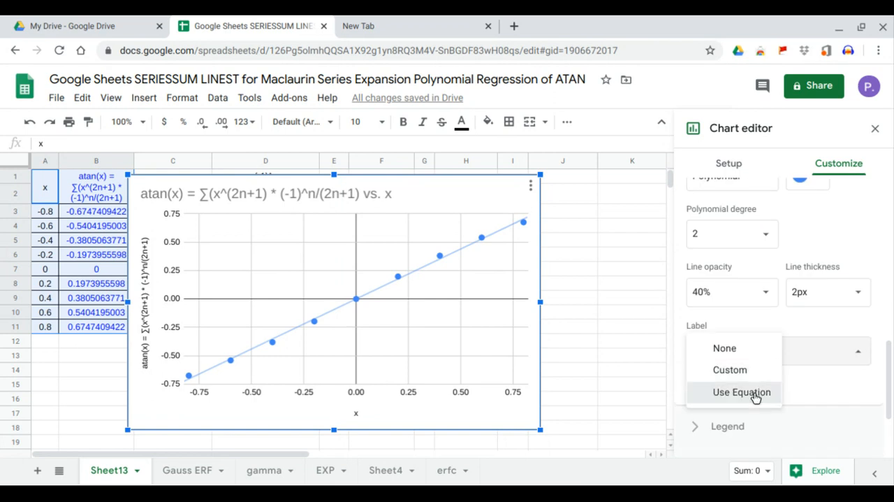
left_click(755, 393)
left_click(693, 382)
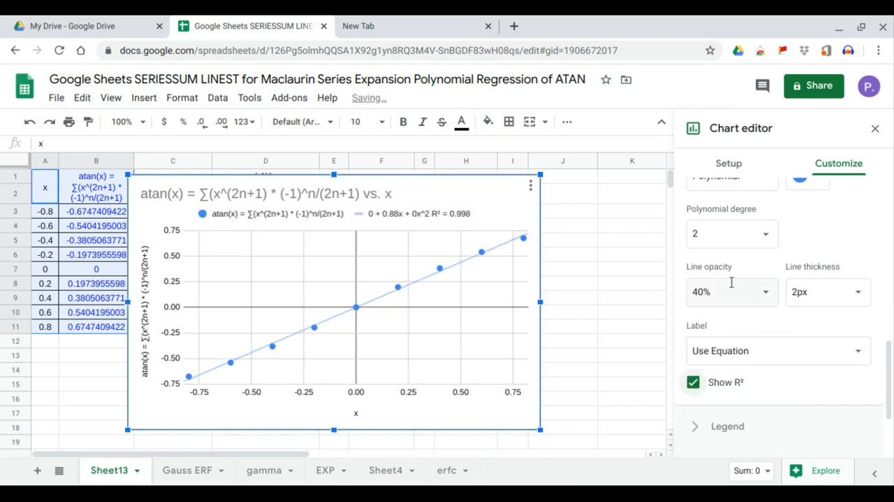
left_click(759, 234)
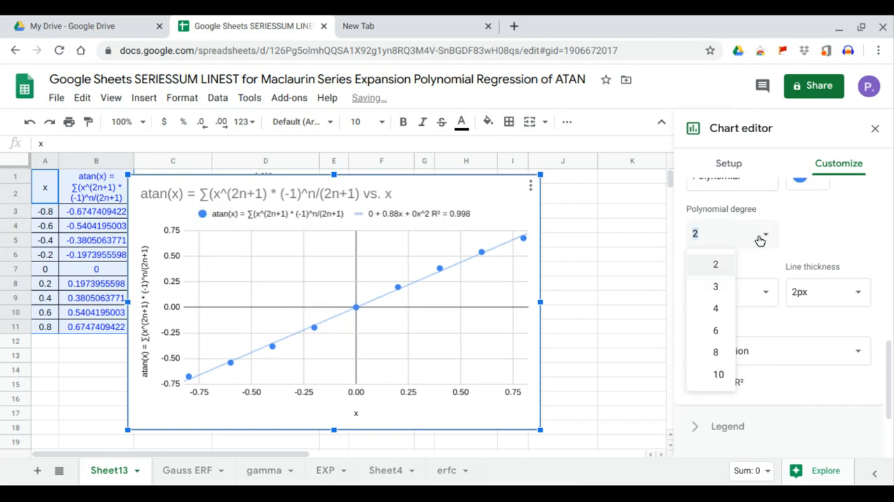
left_click(717, 292)
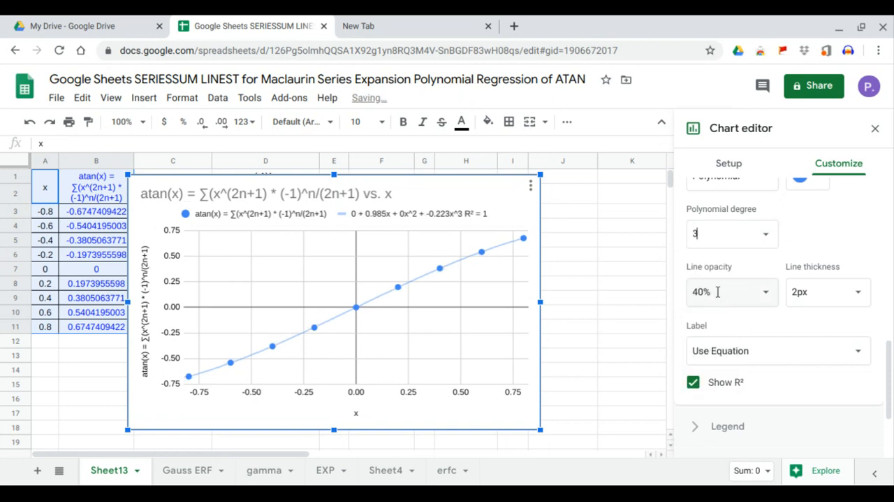
Close the chart editor, then narrow the chart and place it beside the tables over columns J to N, slightly enlarged.
left_click(874, 130)
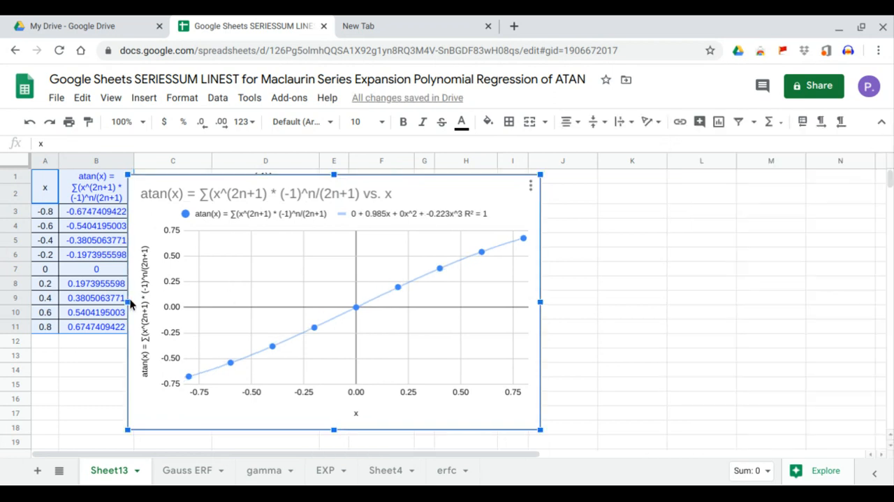
left_click_drag(130, 304, 227, 304)
left_click_drag(330, 264, 671, 274)
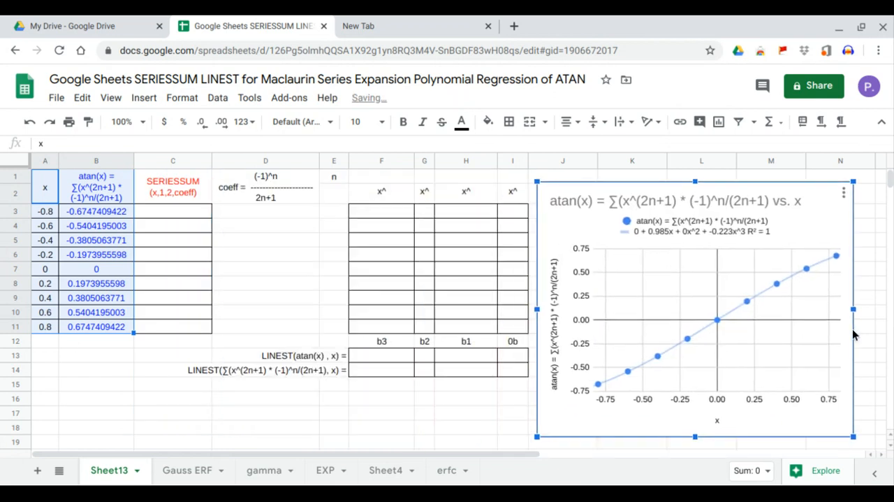
left_click_drag(853, 309, 869, 309)
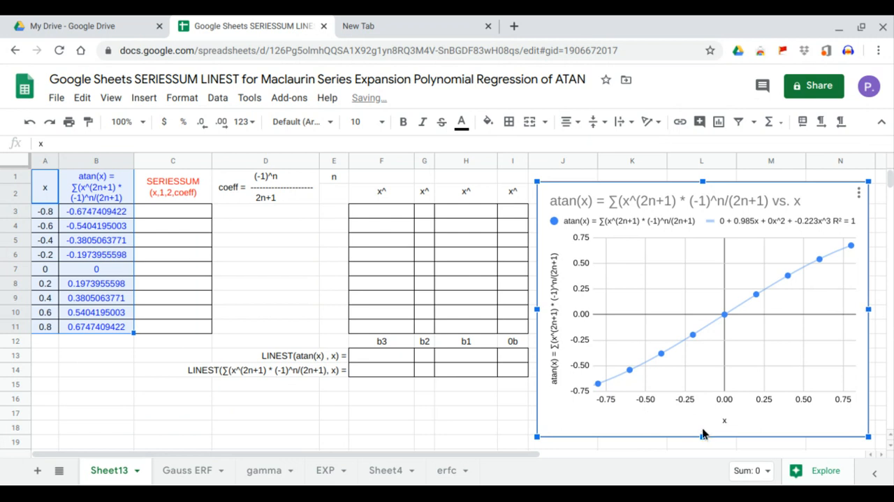
left_click_drag(703, 434, 703, 445)
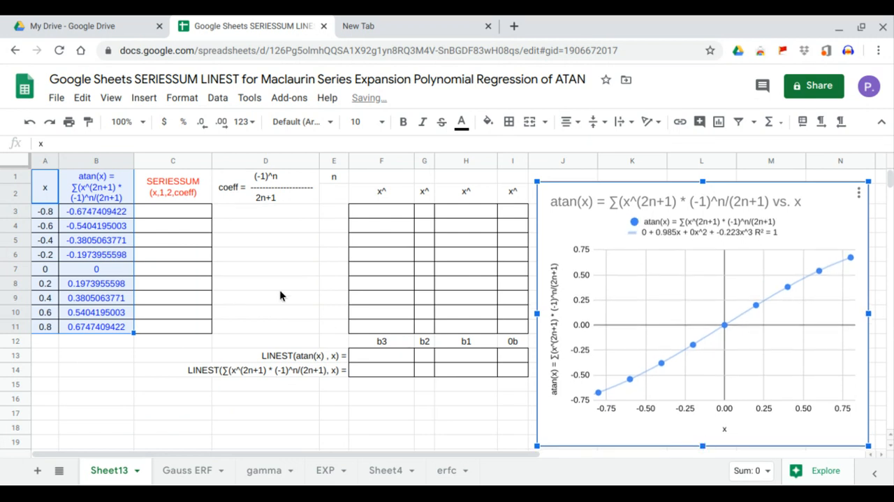
left_click(283, 210)
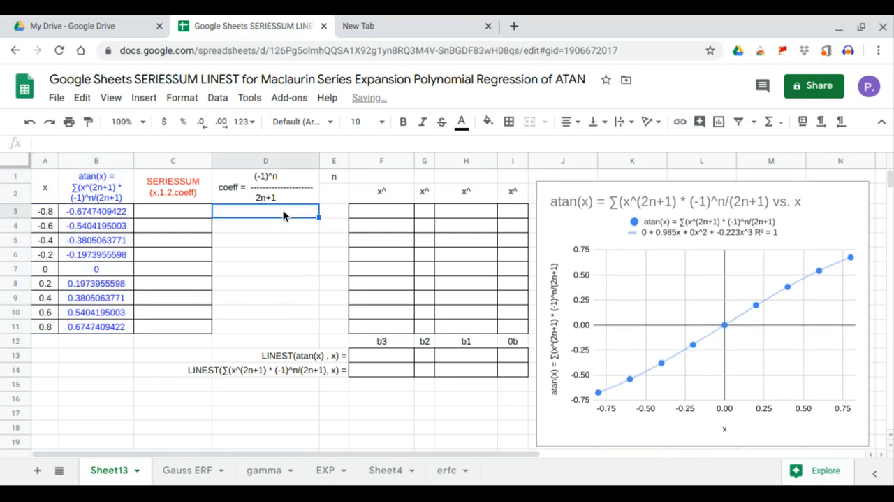
left_click(331, 213)
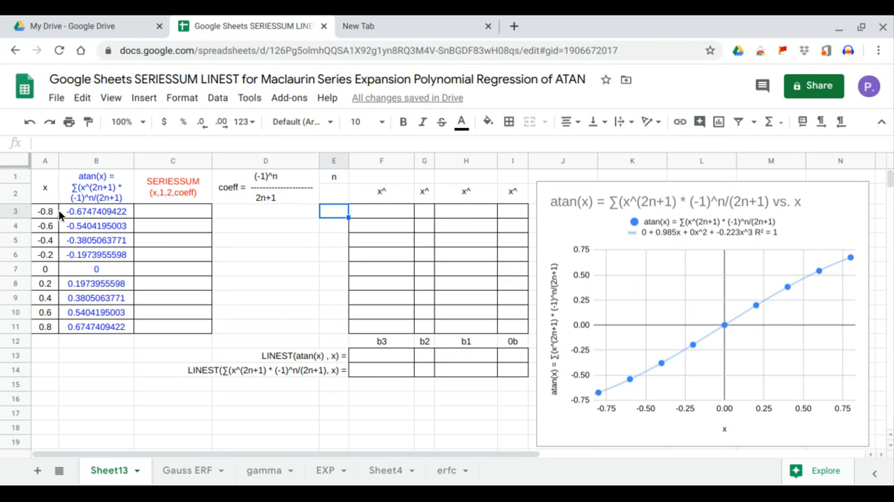
left_click_drag(56, 211, 46, 325)
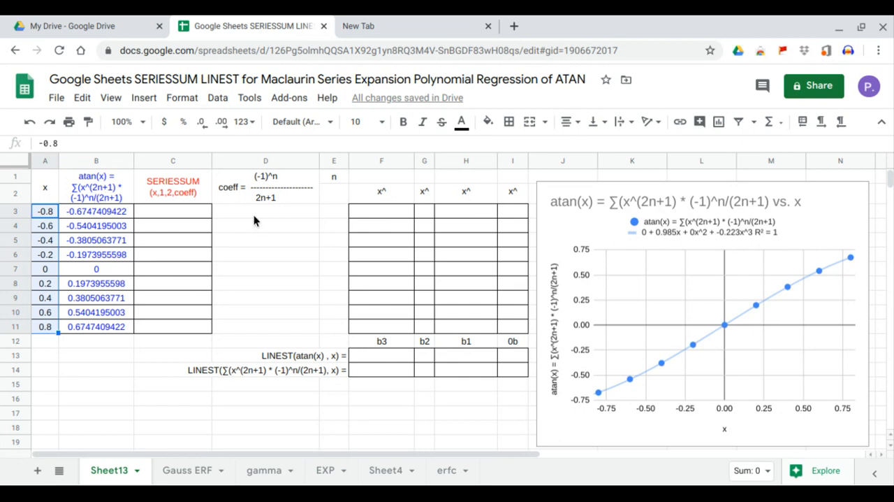
Fill the n column in E3:E11 with the sequence 0 to 8.
left_click(339, 211)
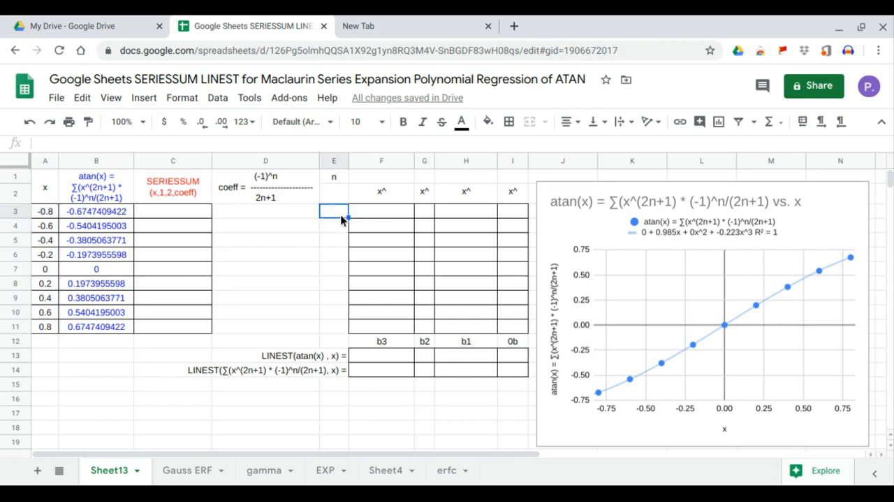
type("0")
key("Return")
type("1")
key("Return")
type("2")
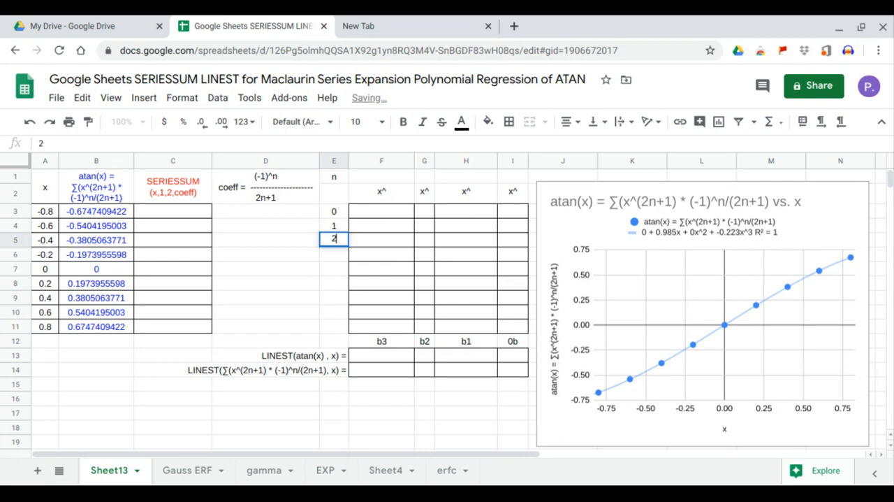
key("Return")
type("3")
left_click_drag(334, 211, 347, 330)
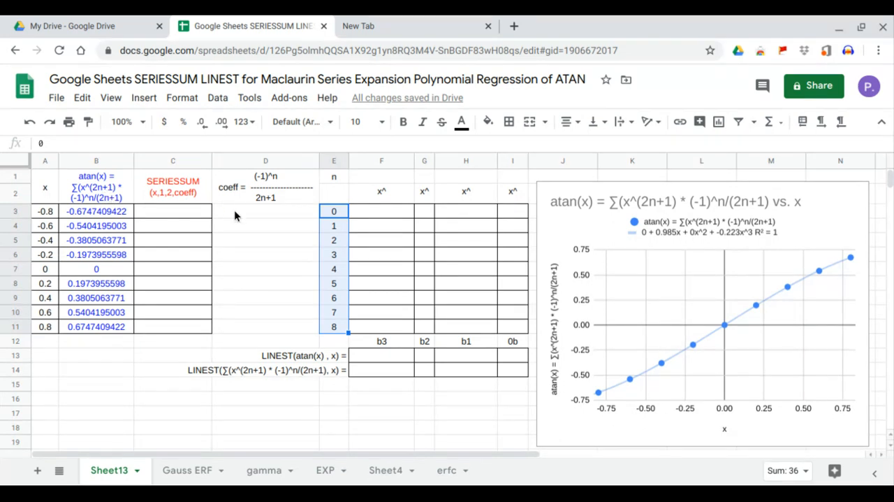
Fill the coeff column with the alternating-sign numerator by entering =ARRAYFORMULA(-1^E3:E11) in D3.
left_click(258, 216)
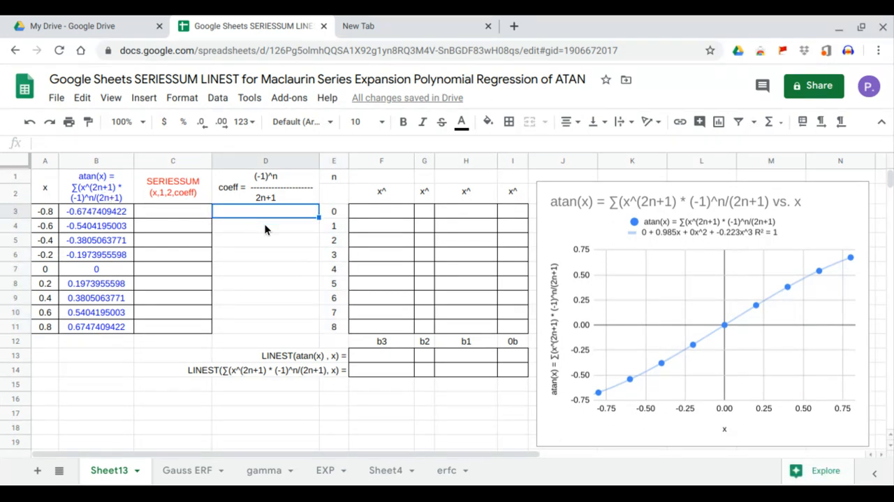
type("=arr")
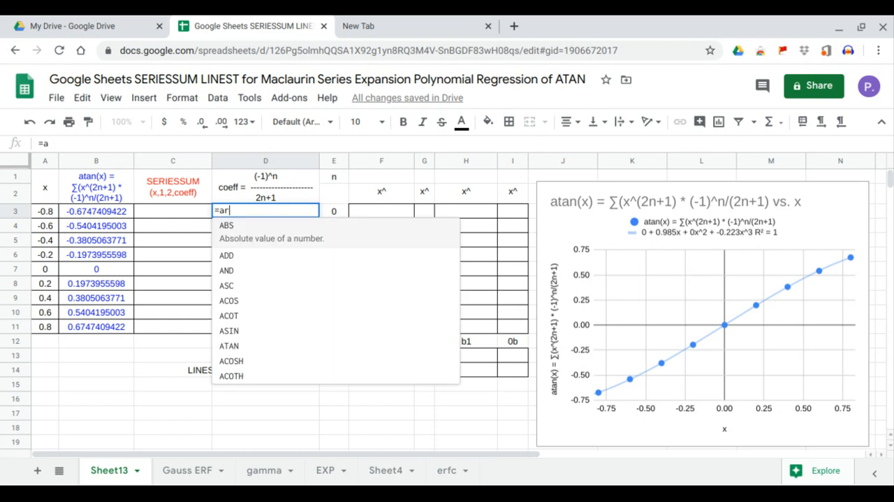
key("Tab")
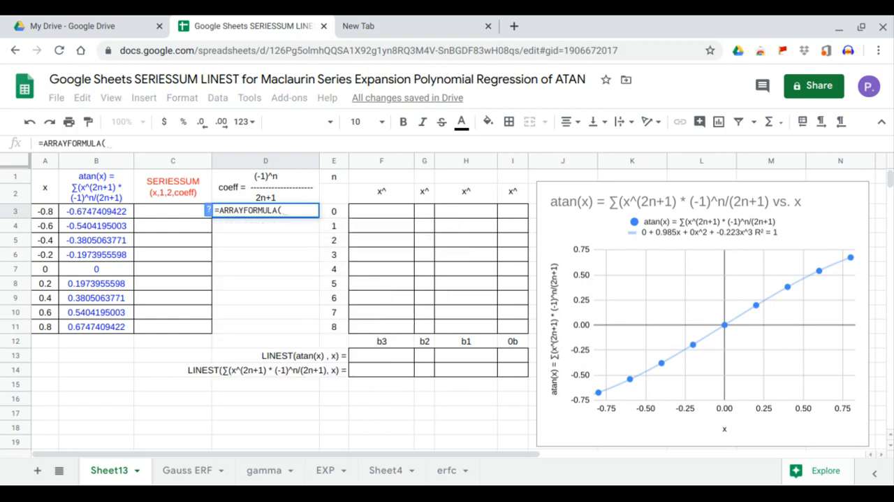
type("-1^")
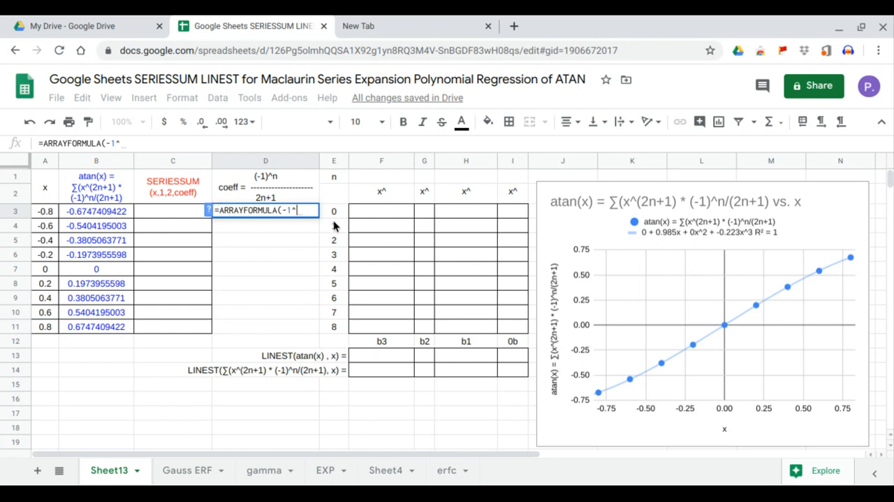
left_click_drag(336, 213, 343, 325)
key("Return")
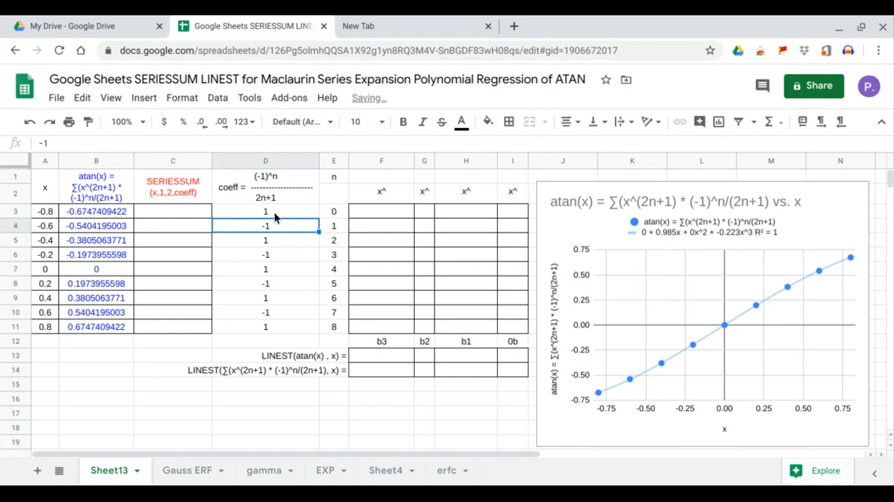
Divide the coeff formula in D3 by 2n+1, making it =ARRAYFORMULA((-1^E3:E11)/(2*E3:E11+1)).
left_click(274, 212)
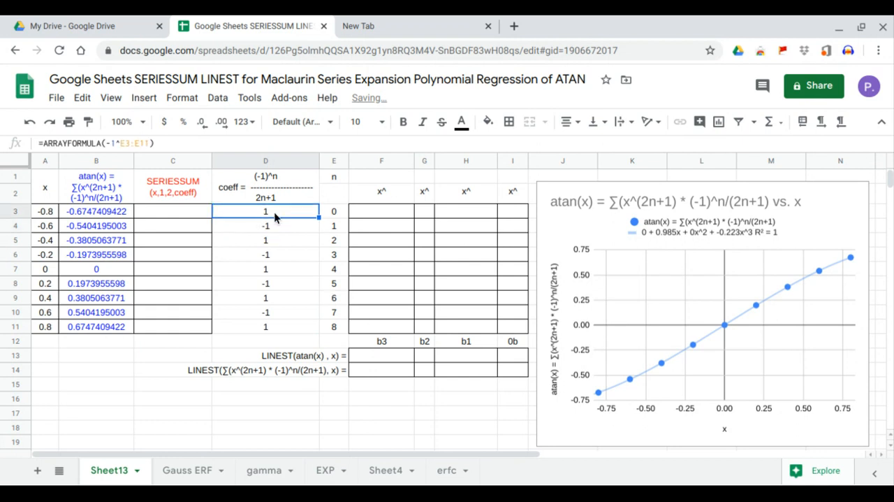
left_click(105, 143)
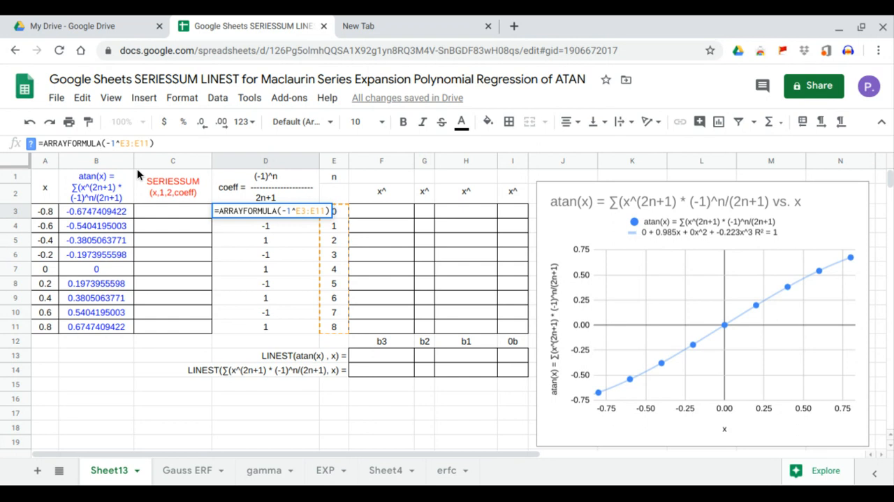
type("(")
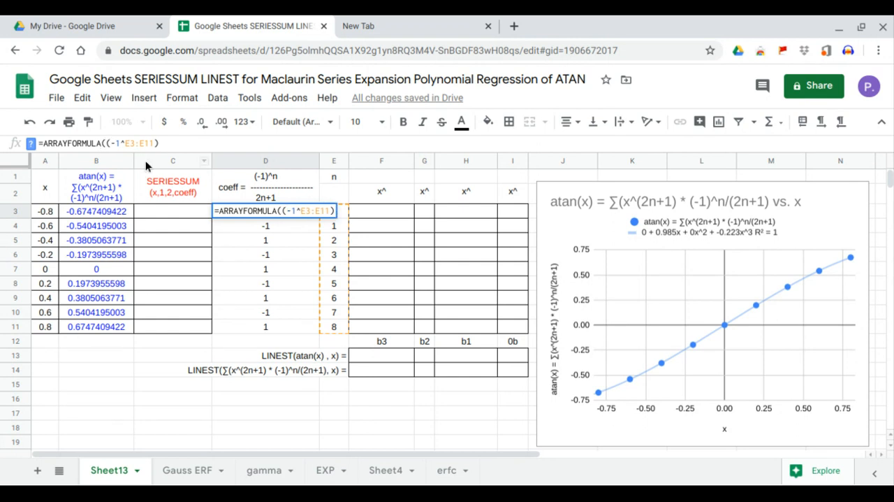
left_click(169, 144)
type("/")
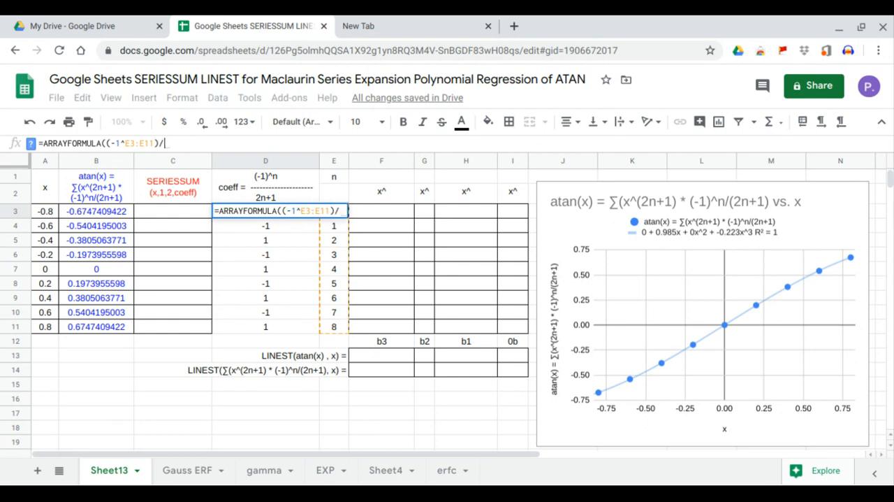
type("(2*")
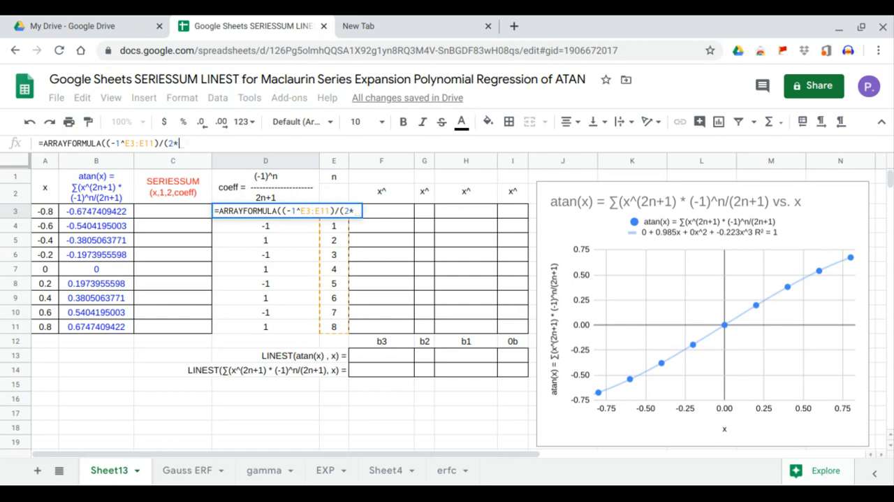
left_click_drag(334, 326, 340, 216)
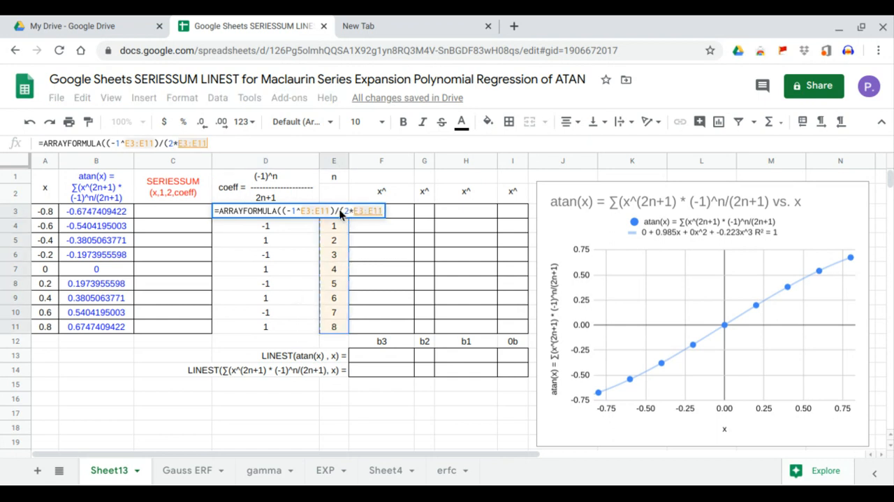
left_click(254, 144)
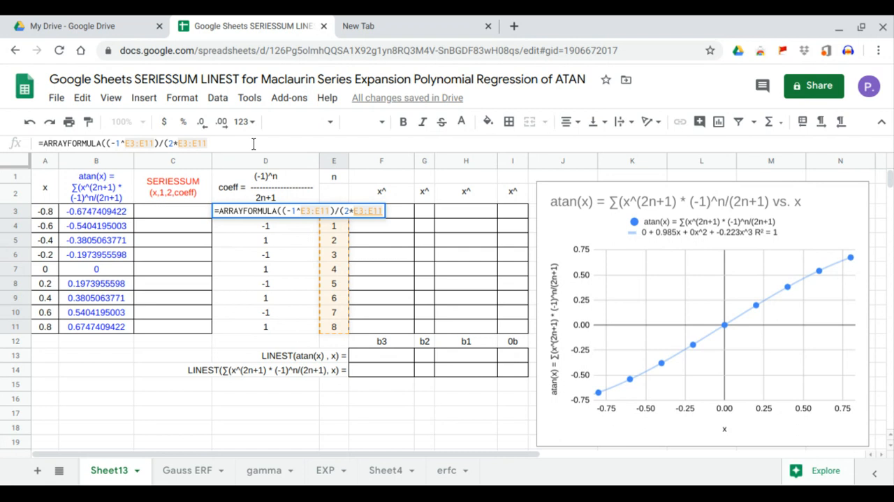
type("+1))")
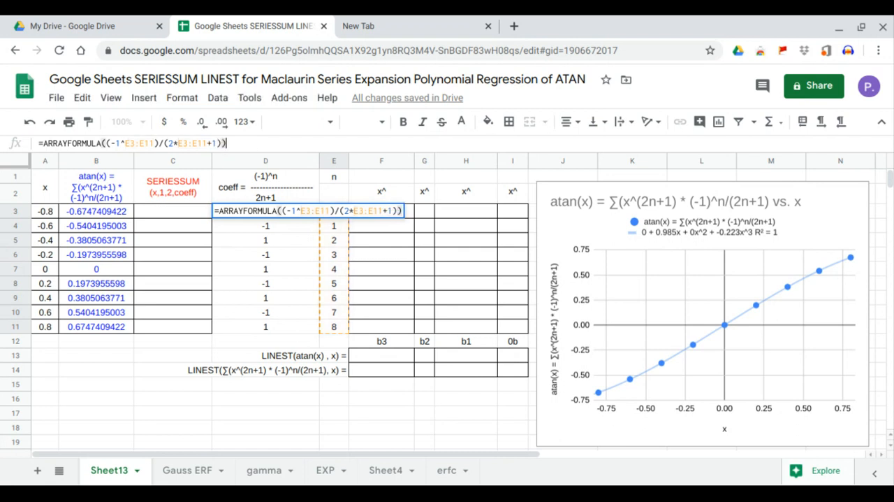
key("Return")
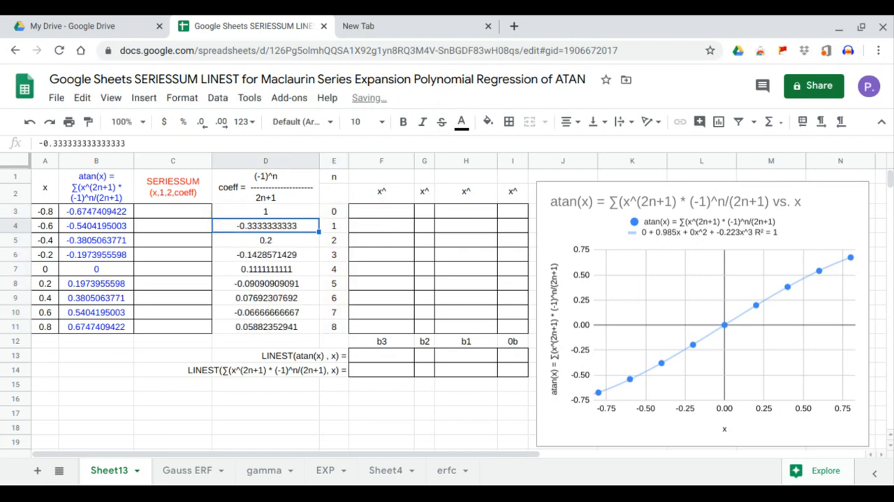
Fill the SERIESSUM column by entering =ARRAYFORMULA(SERIESSUM(A3:A11,1,2,D3:D11)) in C3.
left_click(190, 212)
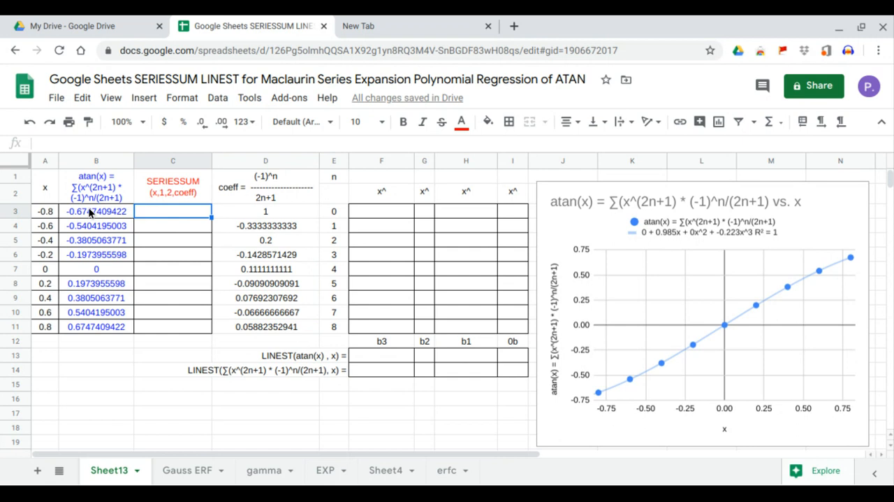
type("=ar")
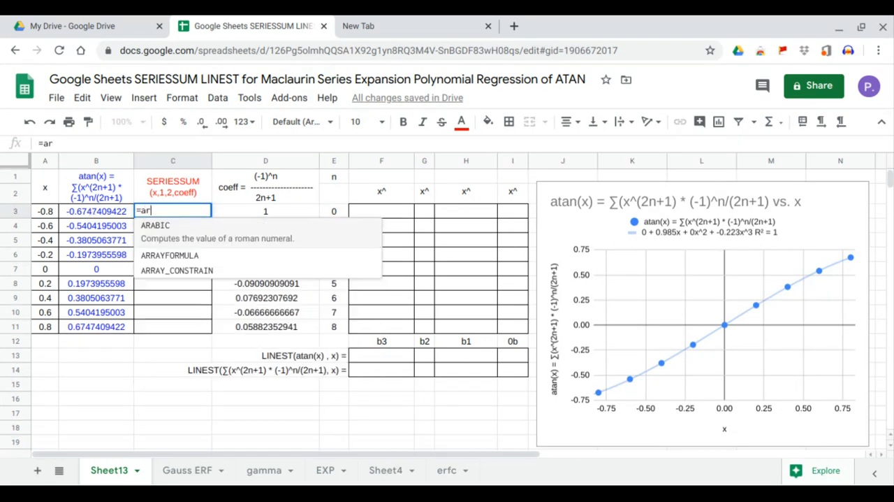
key("Tab")
type("se")
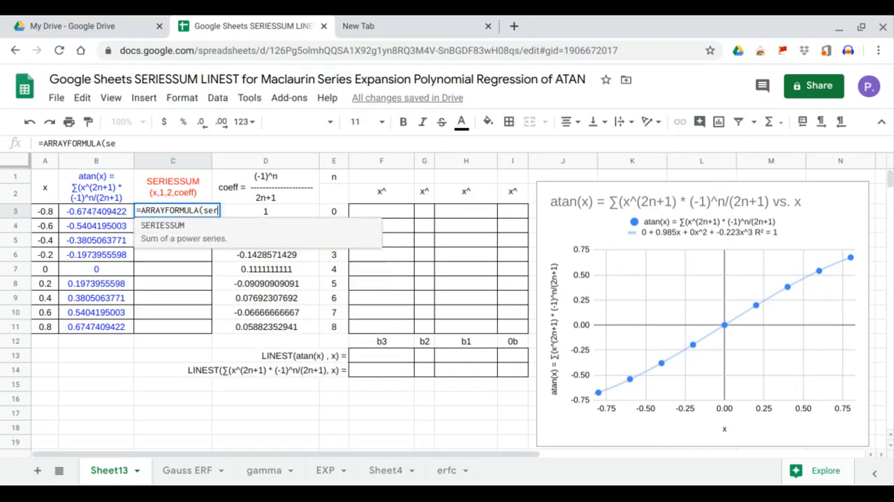
key("Tab")
left_click_drag(38, 215, 50, 327)
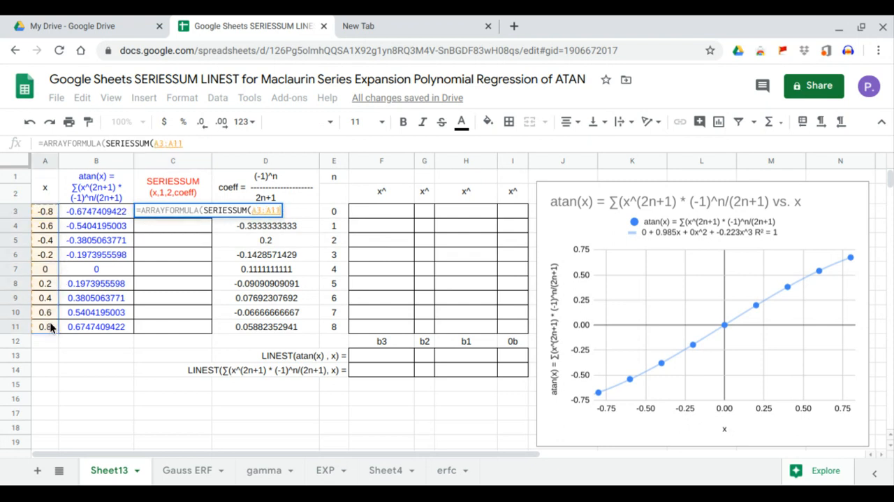
type(",")
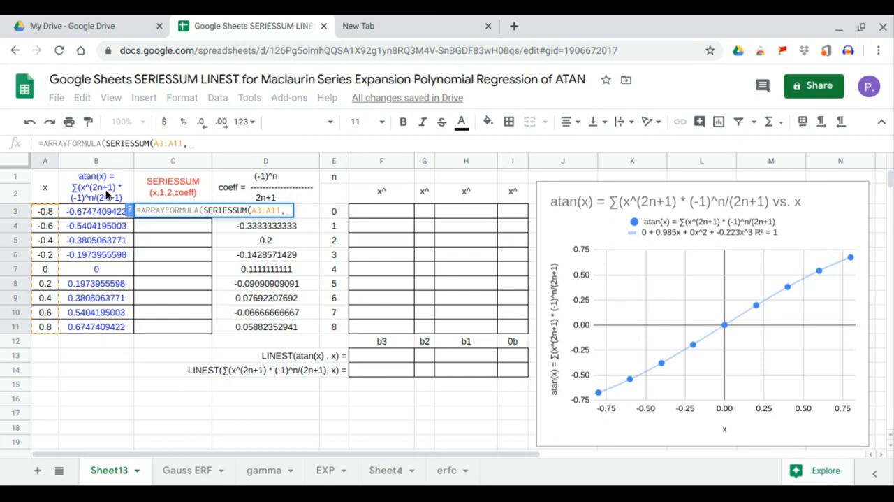
type("1,")
type("2")
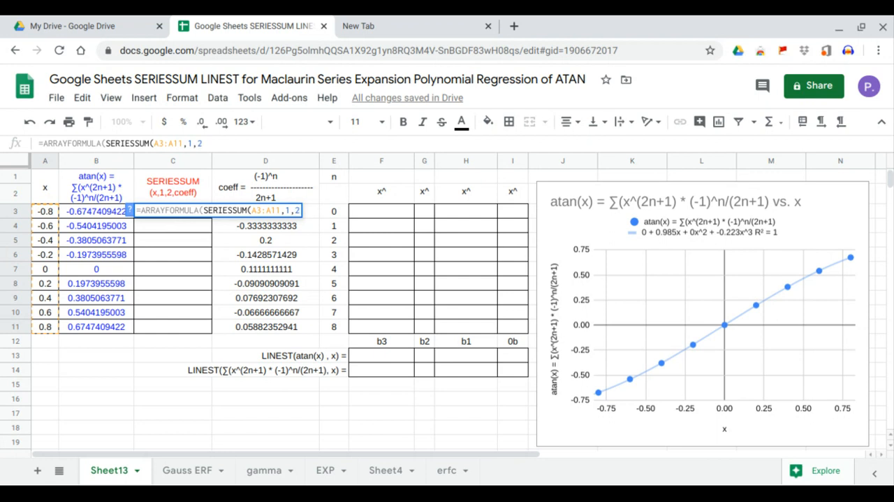
type(",")
left_click(300, 331)
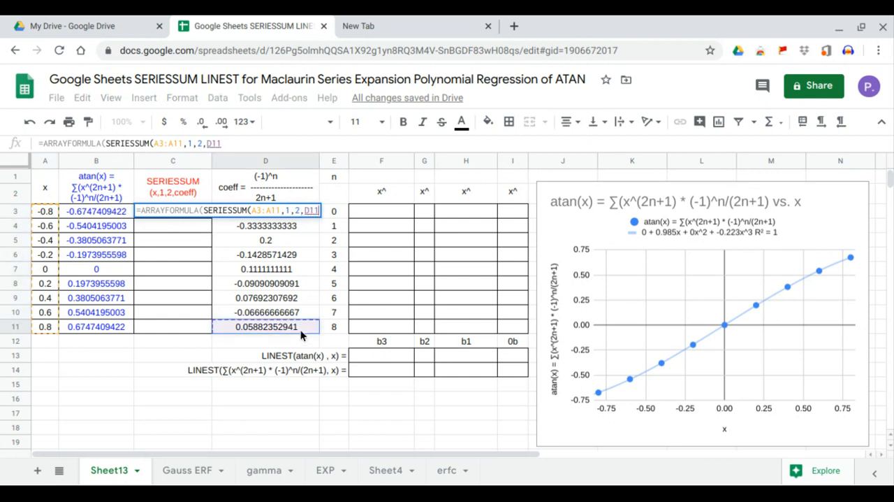
left_click_drag(301, 329, 302, 215)
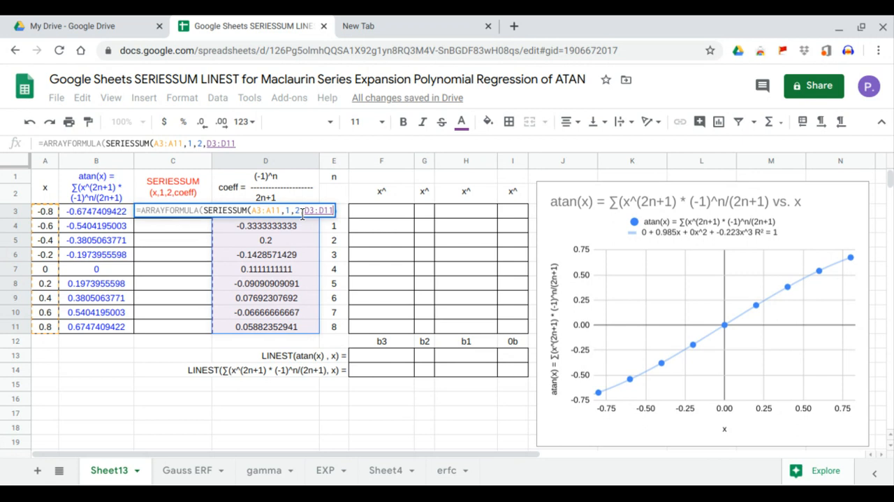
key("Return")
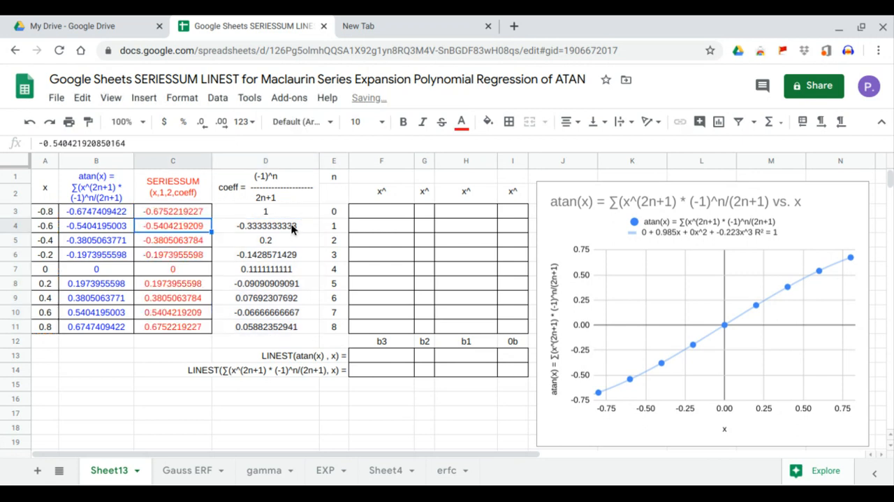
Compare the SERIESSUM results in C3:C11 with the ATAN values in B3:B11.
left_click_drag(189, 212, 189, 329)
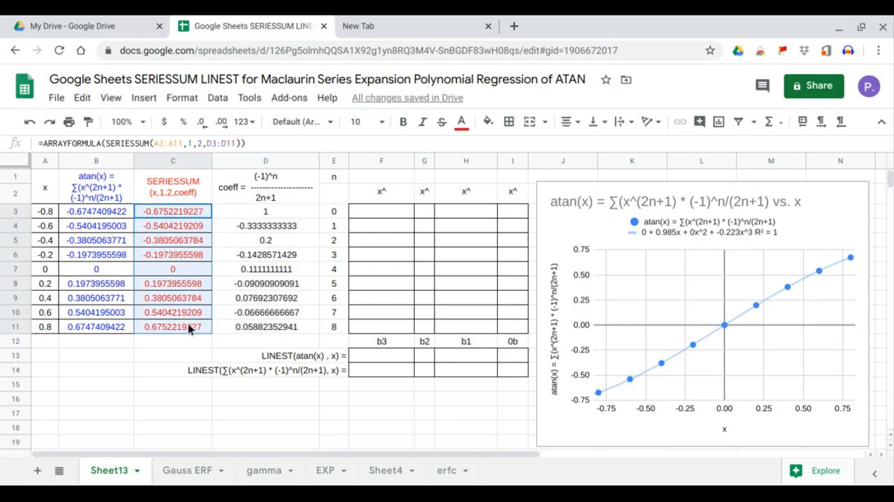
left_click_drag(116, 216, 106, 326)
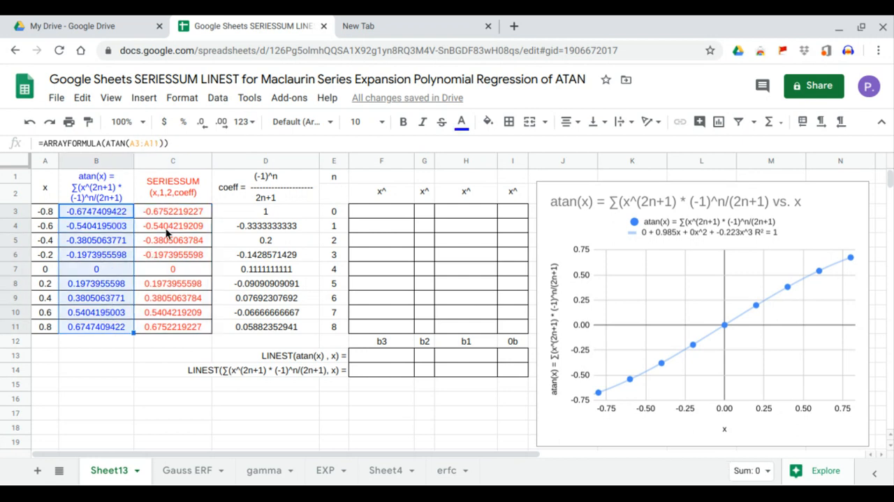
left_click_drag(177, 216, 167, 325)
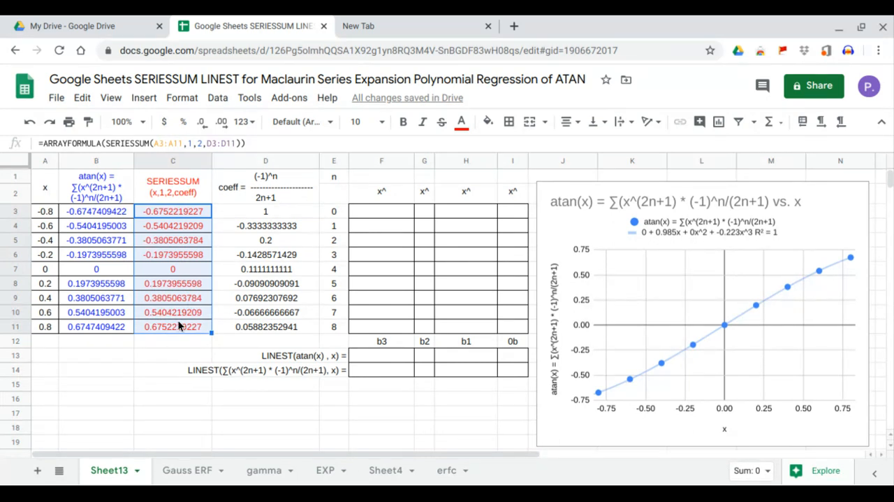
Add the SERIESSUM column C1:C11 to the chart as a second series, and close the chart editor.
left_click(775, 226)
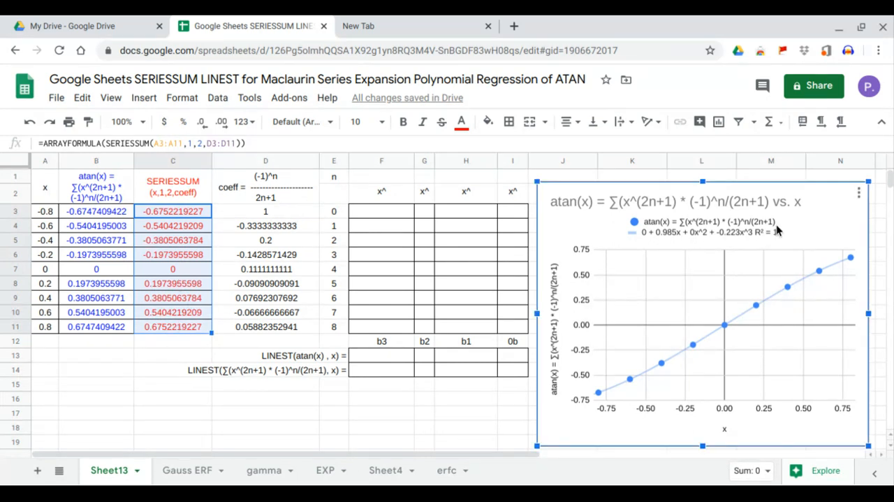
left_click(858, 192)
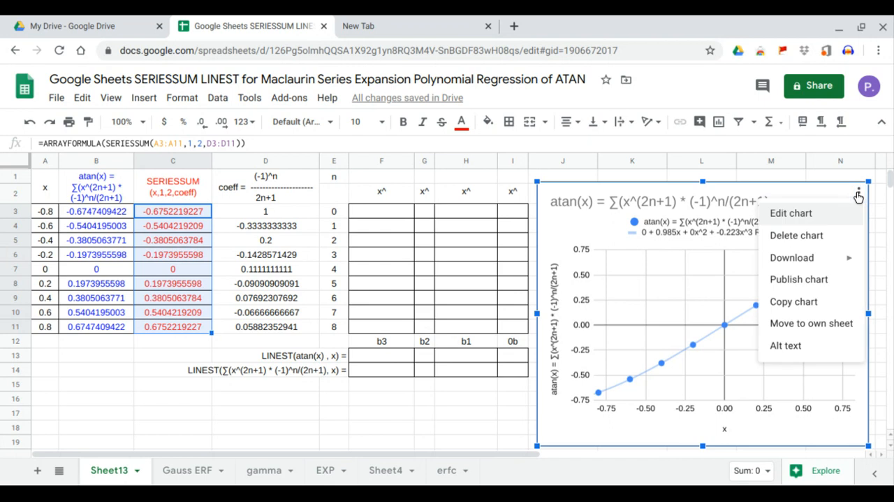
left_click(821, 220)
left_click(752, 370)
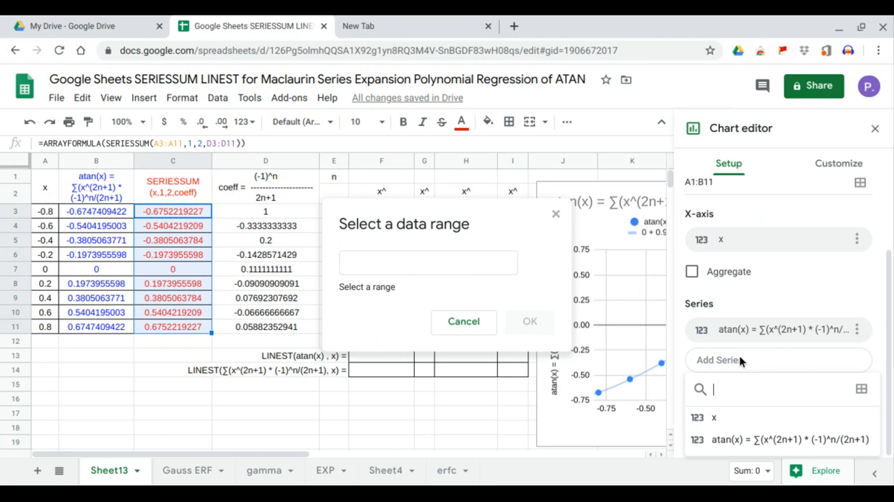
left_click(481, 261)
left_click_drag(201, 185, 195, 226)
left_click_drag(193, 265, 194, 325)
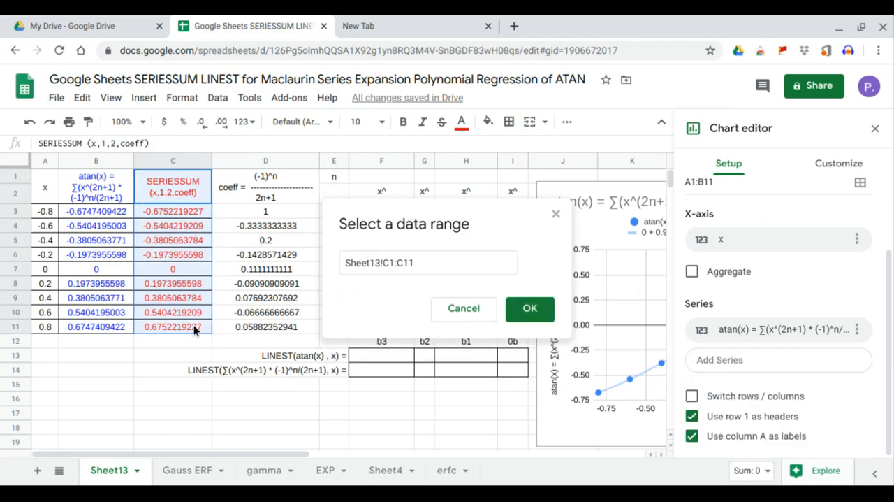
left_click(530, 312)
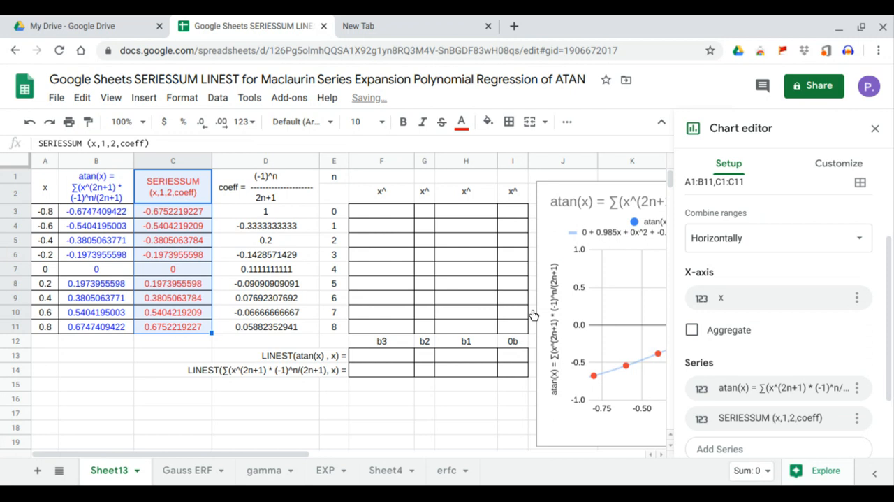
left_click(876, 128)
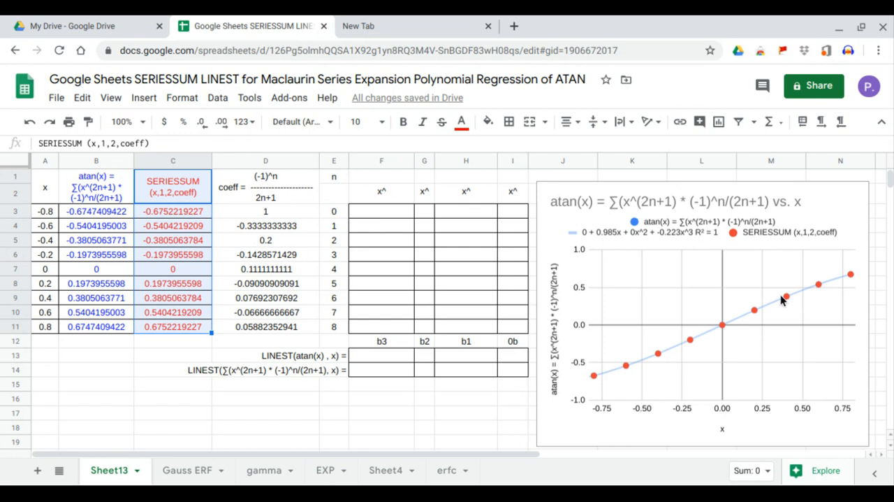
Reopen the chart for editing and turn on the trendline for all series.
left_click(837, 214)
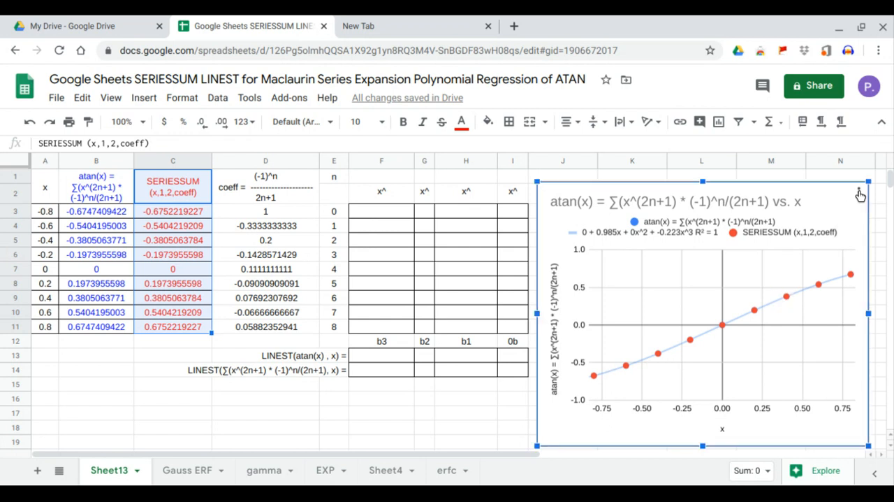
left_click(860, 194)
left_click(809, 213)
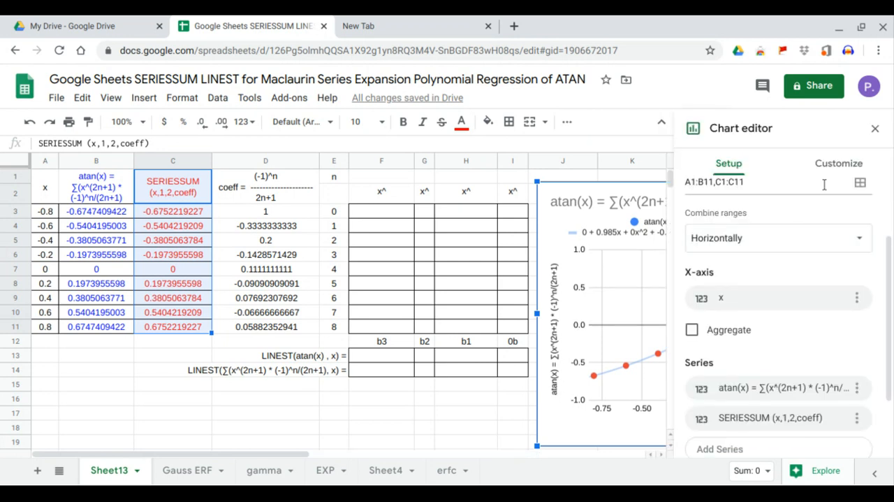
left_click(839, 164)
left_click(747, 265)
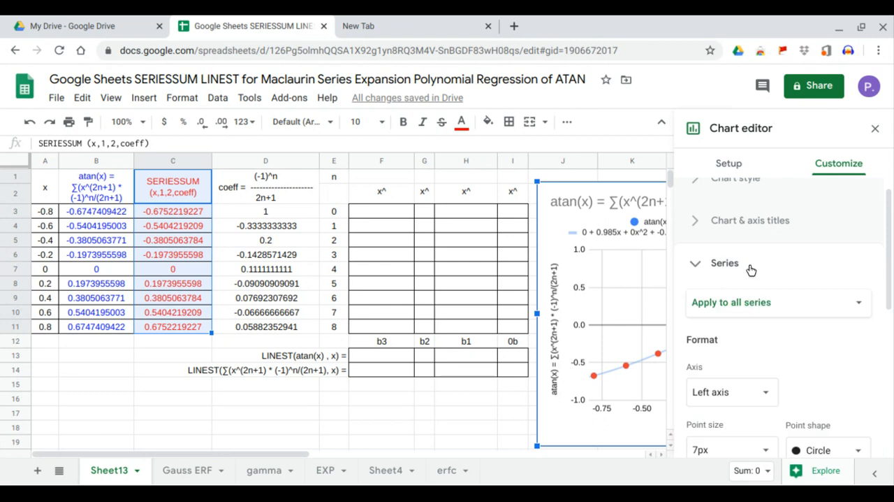
scroll(750, 269, "down", 3)
left_click(728, 361)
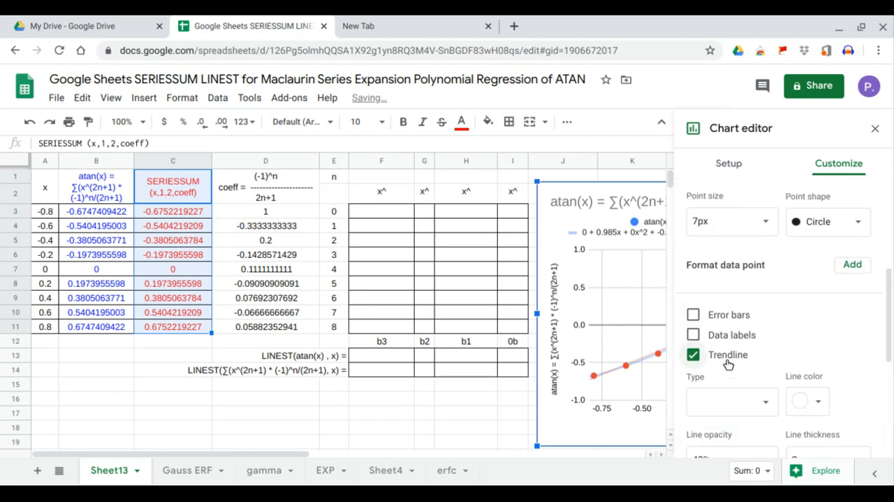
Set the trendline type for all series to Polynomial with degree 3.
scroll(727, 363, "down", 2)
left_click(767, 299)
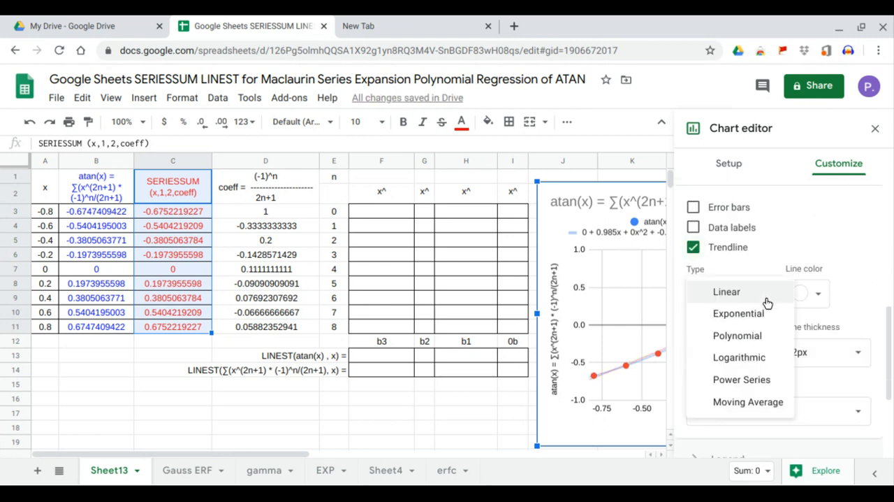
left_click(743, 334)
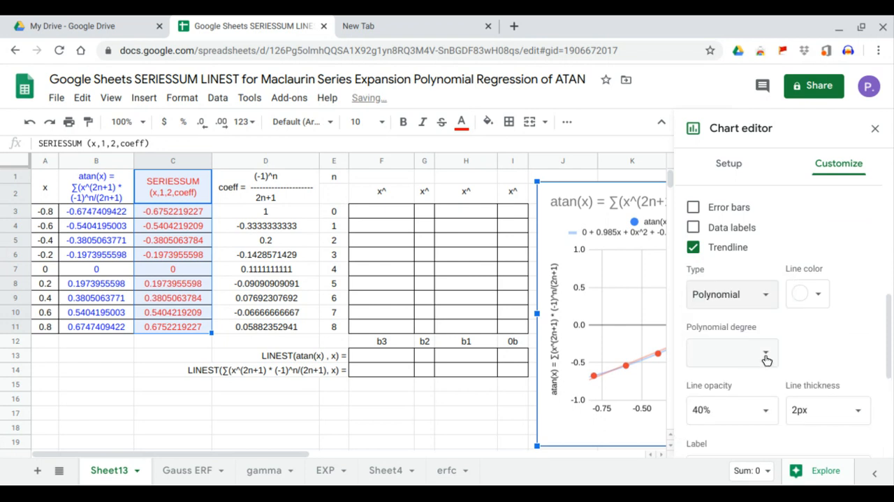
left_click(757, 353)
left_click(724, 236)
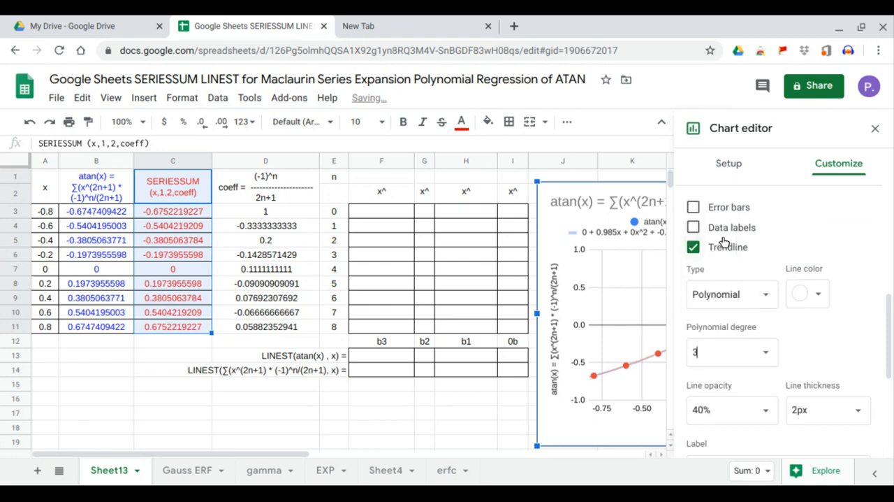
Label the trendlines of all series with Use Equation and R² shown, and close the chart editor.
scroll(760, 388, "down", 2)
left_click(760, 385)
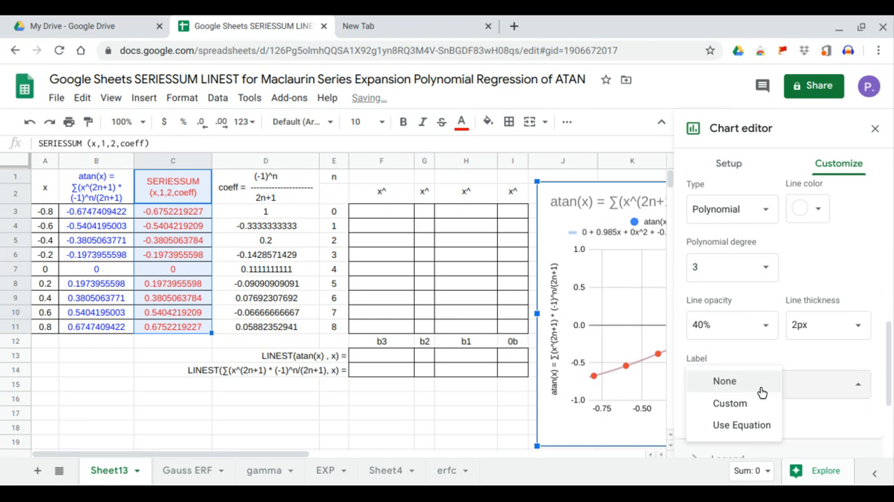
left_click(759, 383)
left_click(754, 418)
left_click(742, 394)
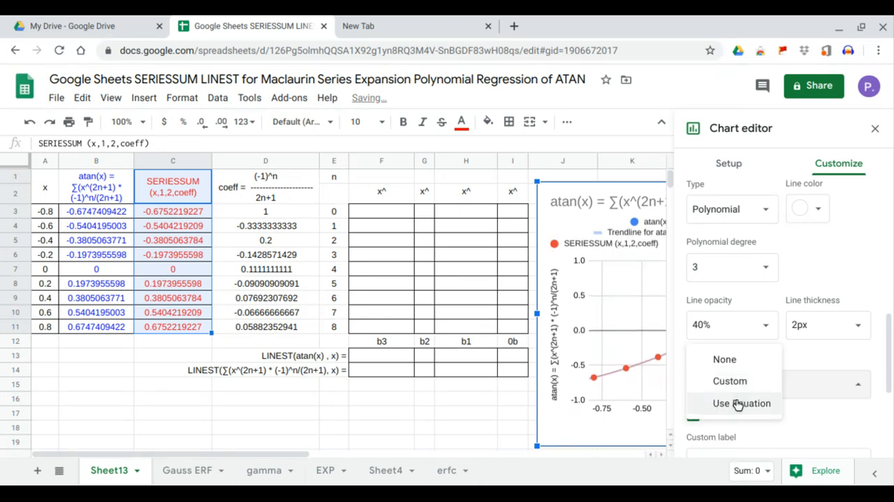
left_click(737, 403)
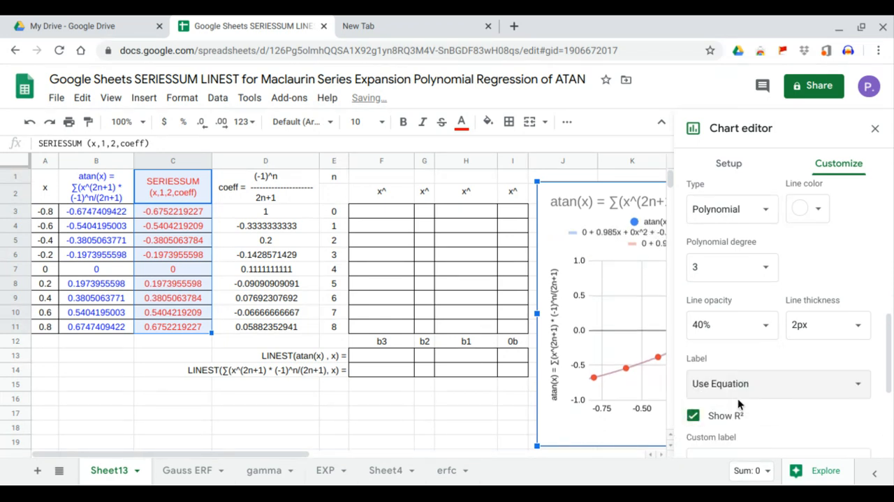
left_click(873, 130)
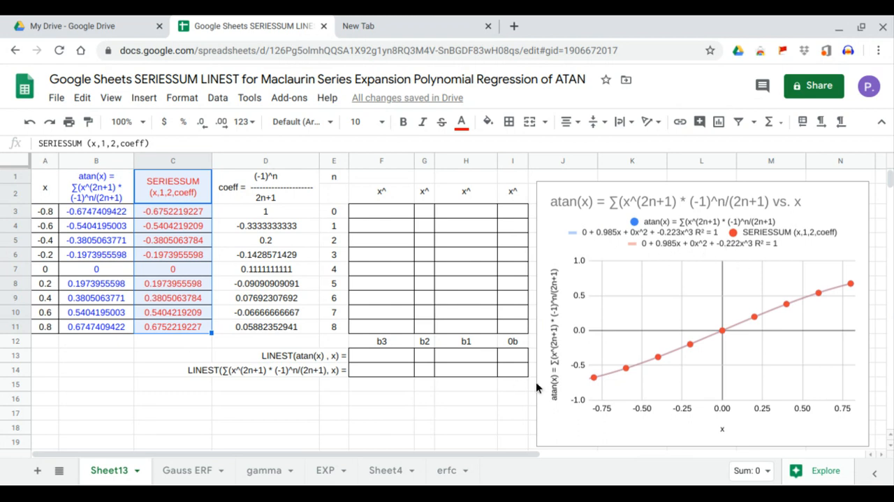
left_click(386, 213)
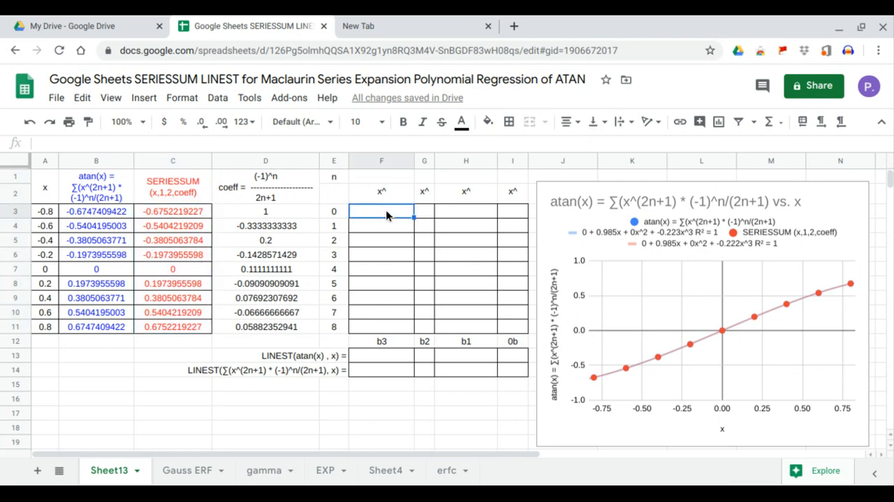
left_click_drag(385, 210, 390, 323)
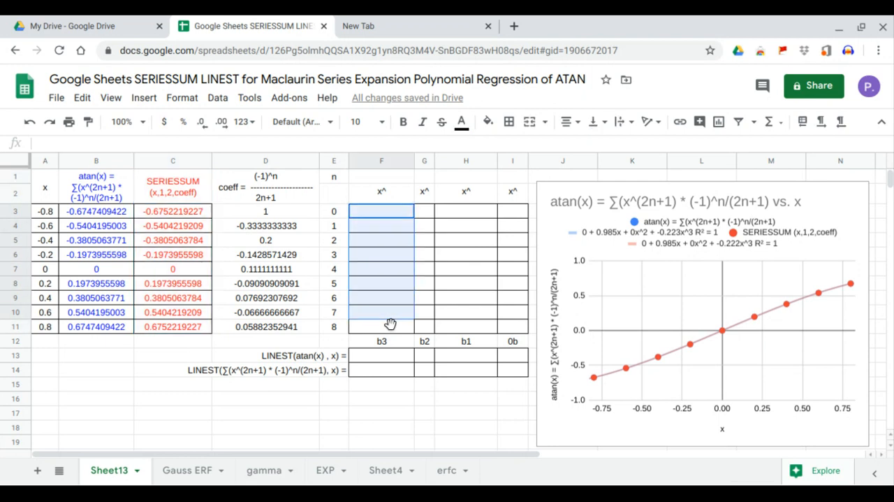
left_click(429, 212)
left_click_drag(426, 238, 424, 331)
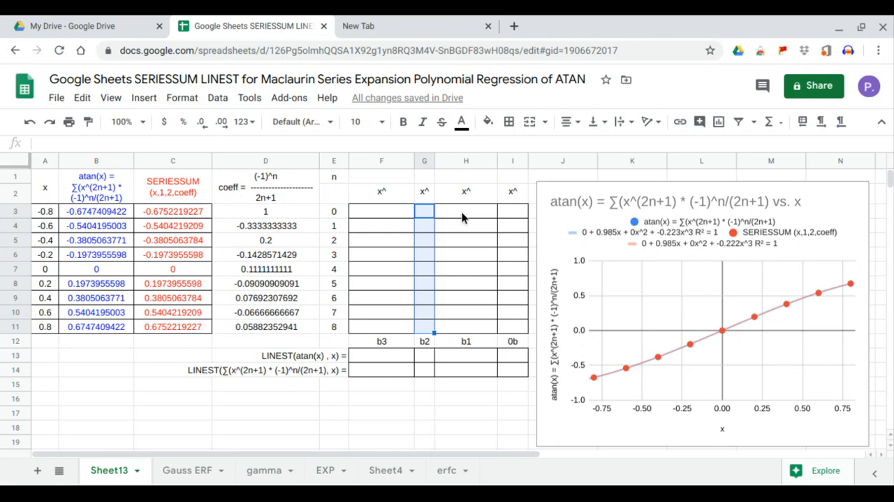
left_click_drag(462, 211, 466, 327)
left_click_drag(517, 218, 516, 328)
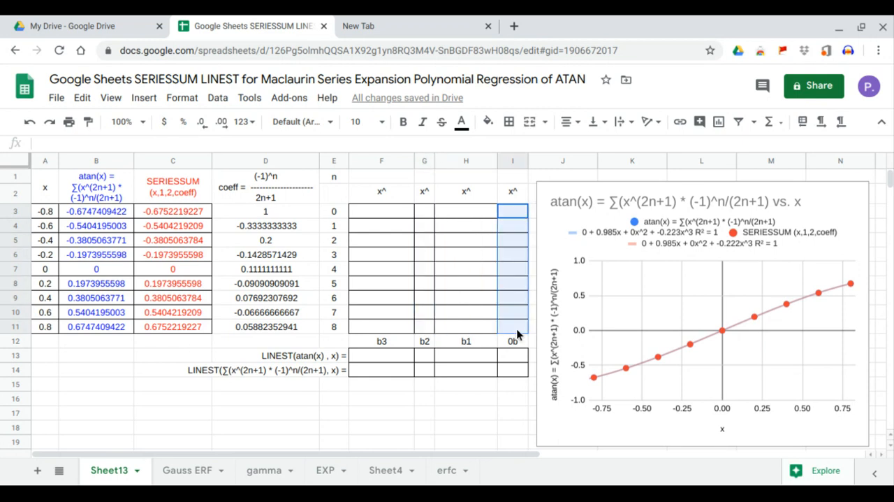
Enter =TRANSPOSE(E3:E6) in F1 to lay the exponents across F1:I1.
left_click(403, 182)
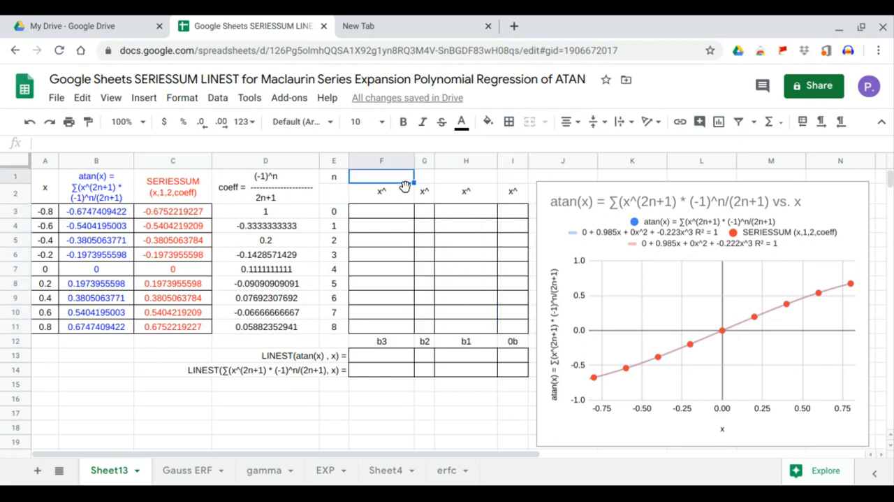
type("=")
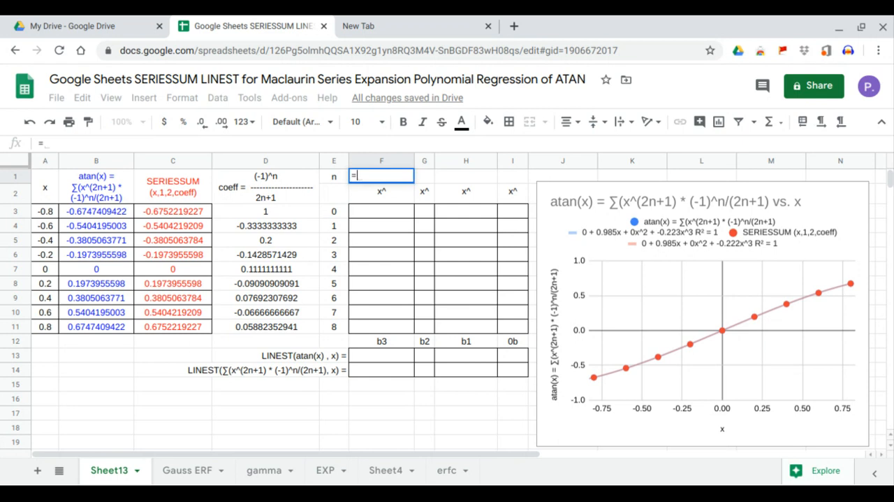
type("tra")
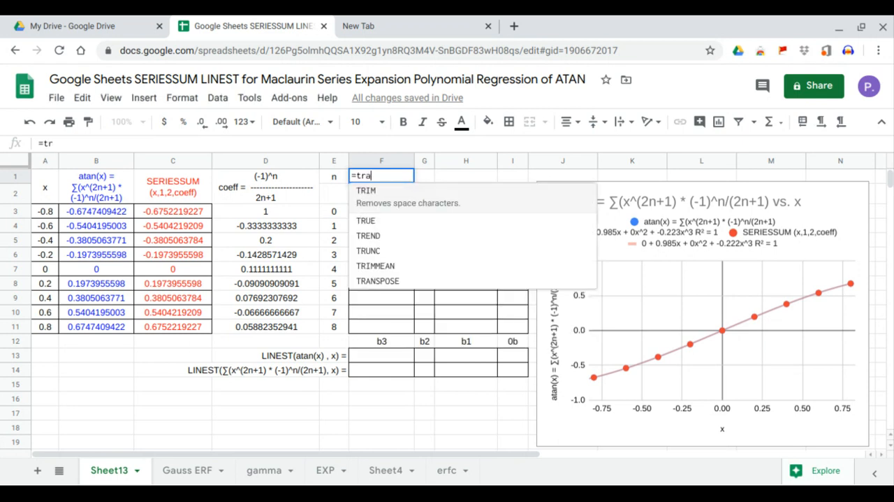
key("Tab")
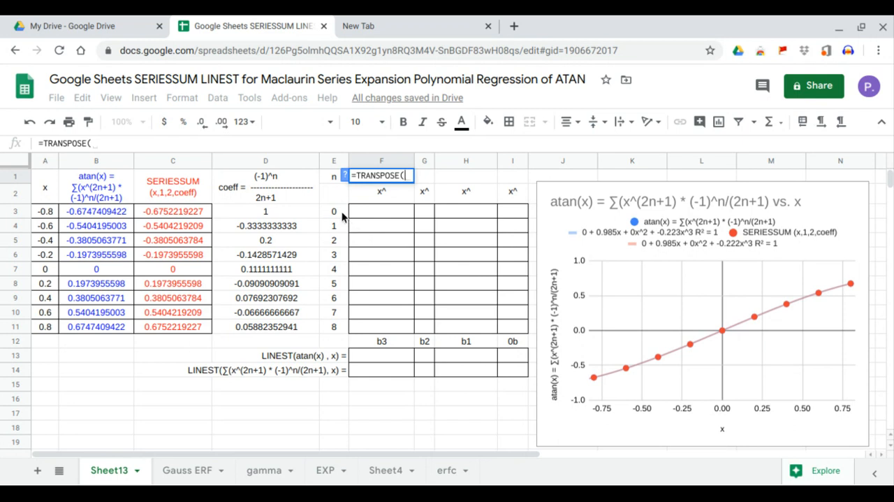
left_click_drag(342, 211, 336, 256)
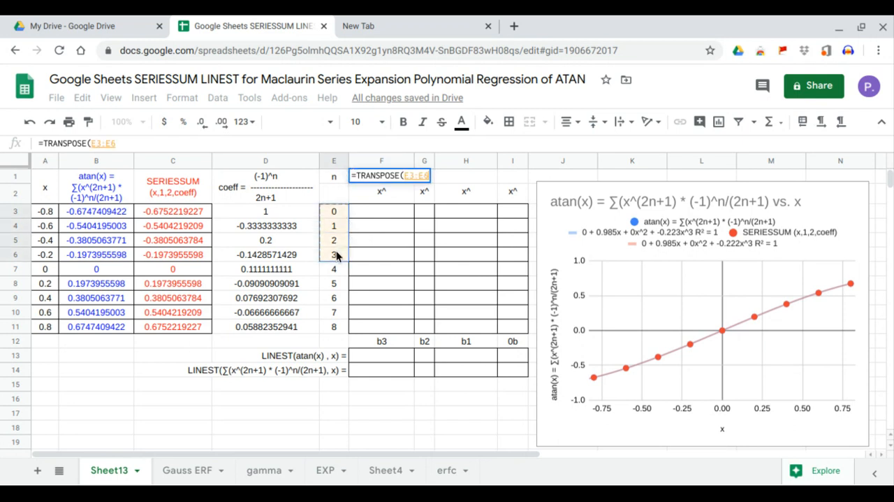
key("Return")
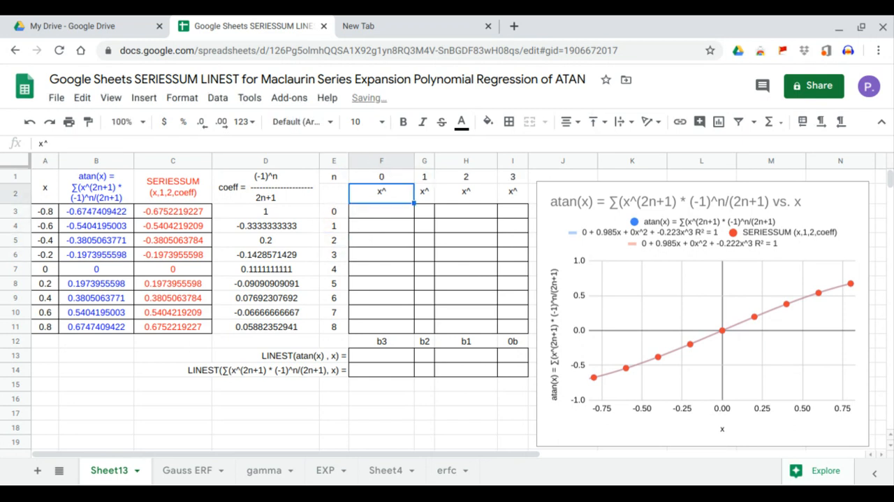
Enter =ARRAYFORMULA(A3:A11^F1) in F3 to raise the x values to the exponent in F1.
left_click(410, 215)
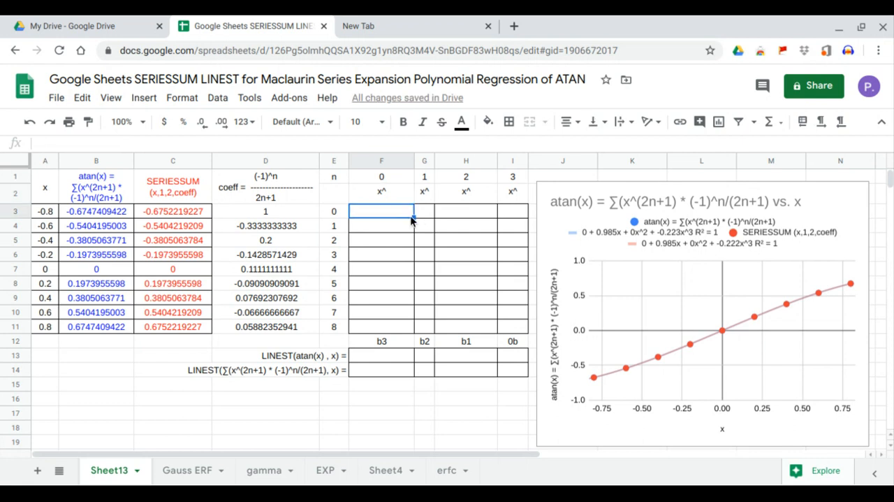
type("=arr")
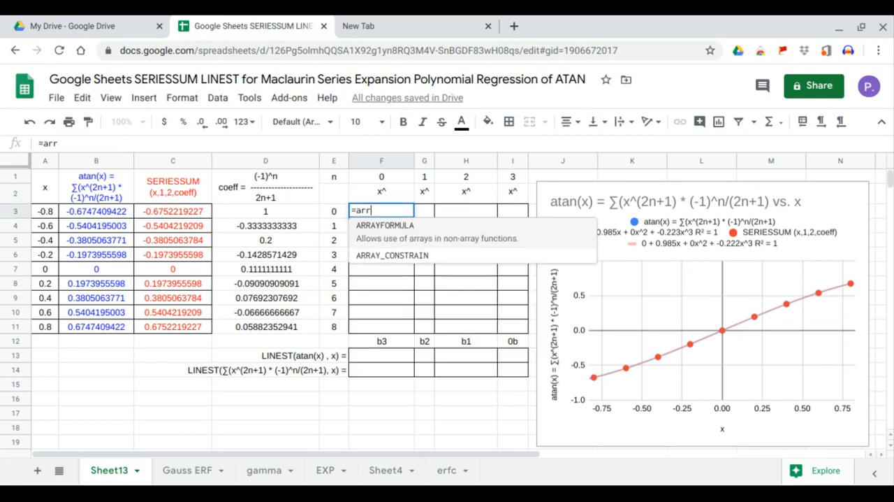
key("Tab")
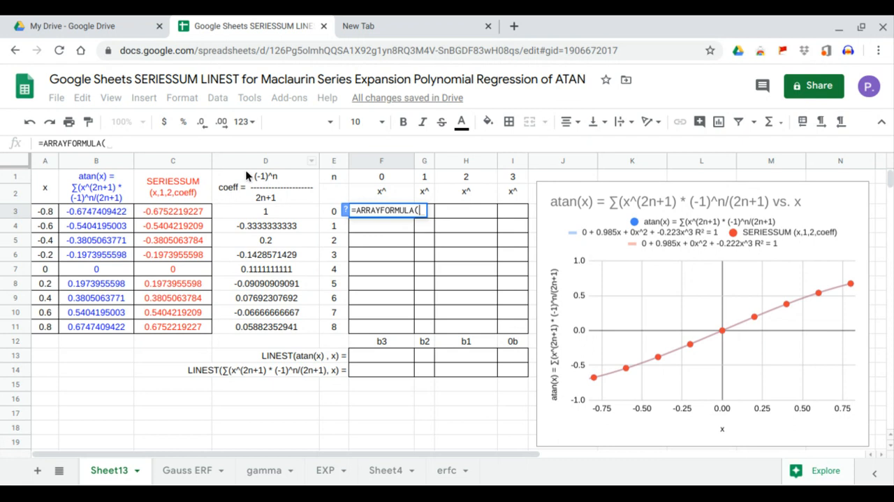
left_click_drag(46, 211, 46, 327)
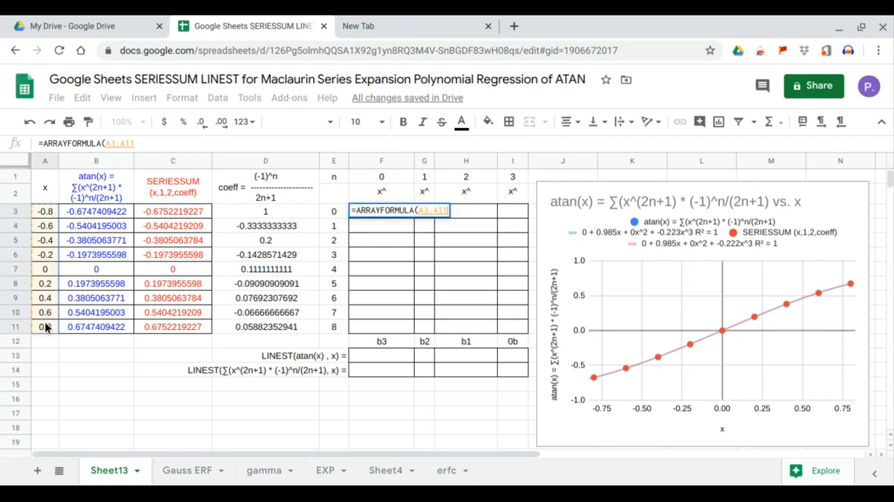
type("^")
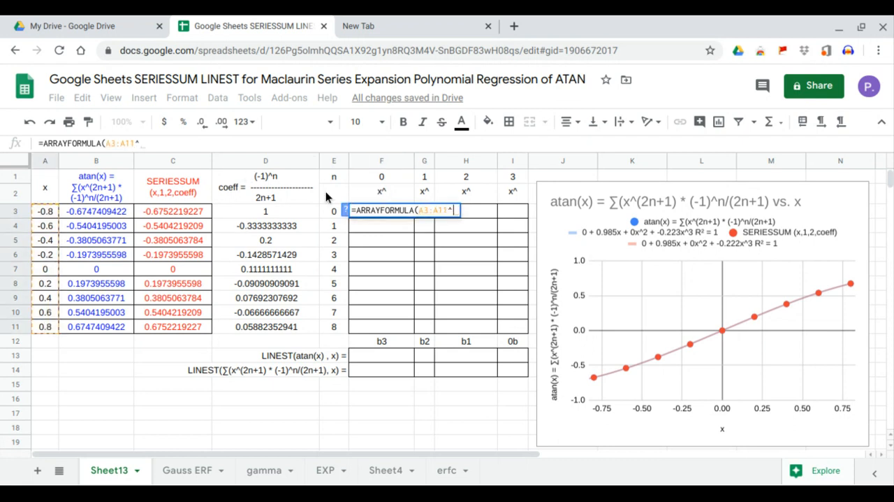
left_click(383, 180)
key("Return")
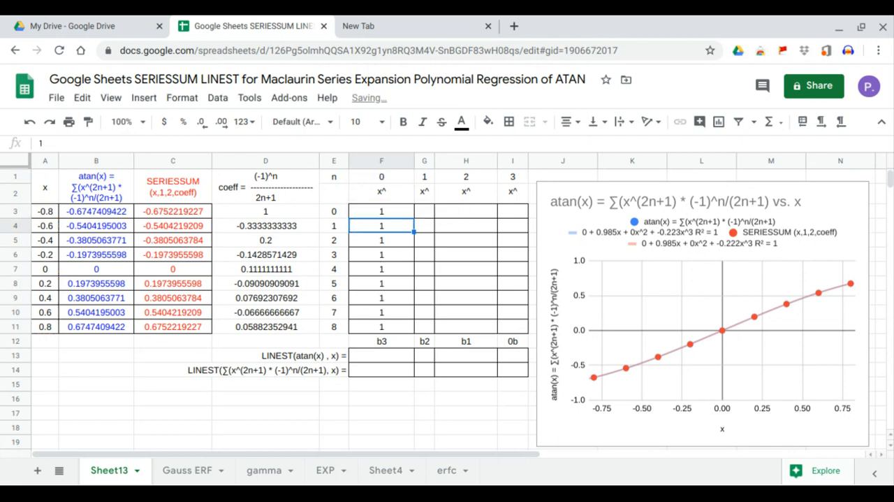
Lock column A in the F3 formula, making the range $A3:$A11, and fill the formula across to I3.
left_click(384, 217)
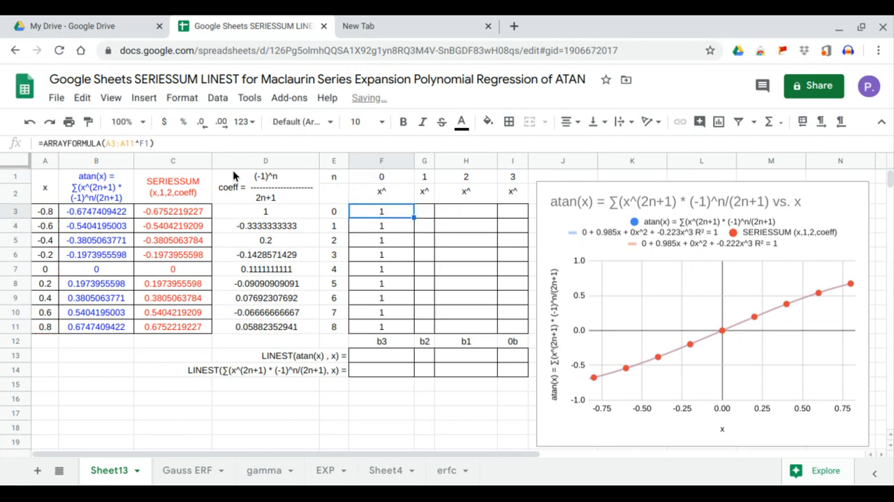
left_click(106, 143)
type("$")
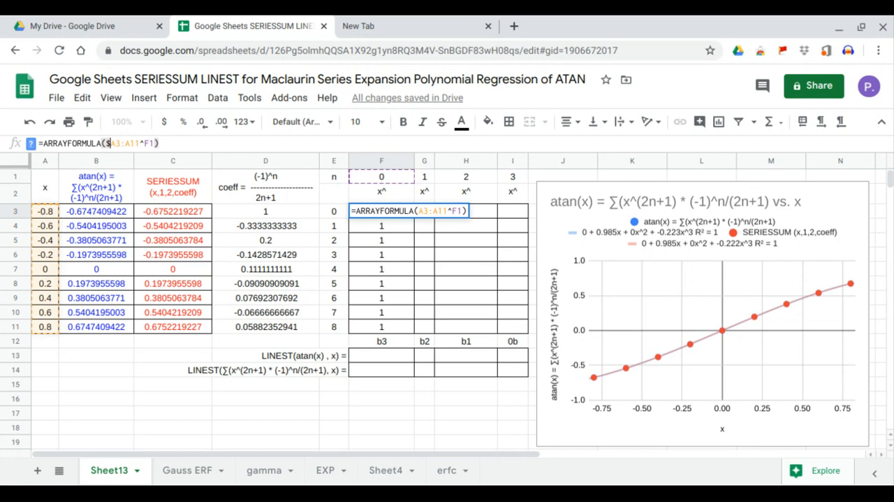
key("Right")
key("Right")
key("Right")
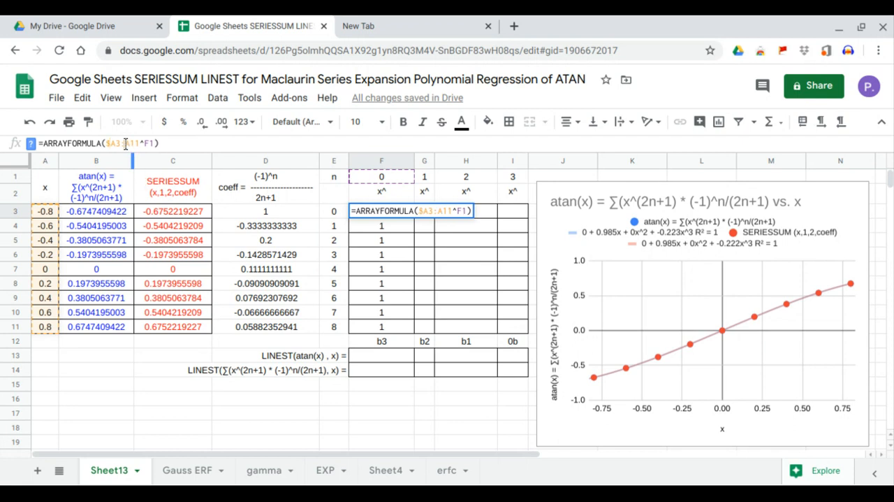
type("$")
key("Return")
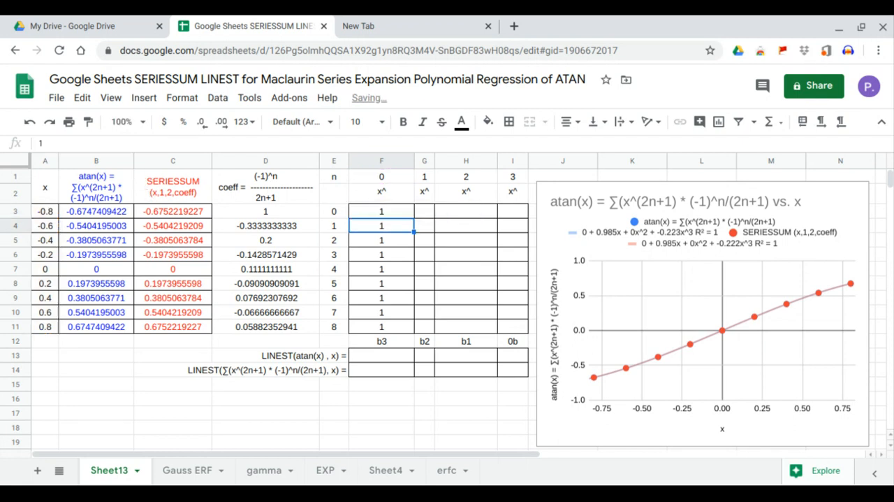
left_click(375, 213)
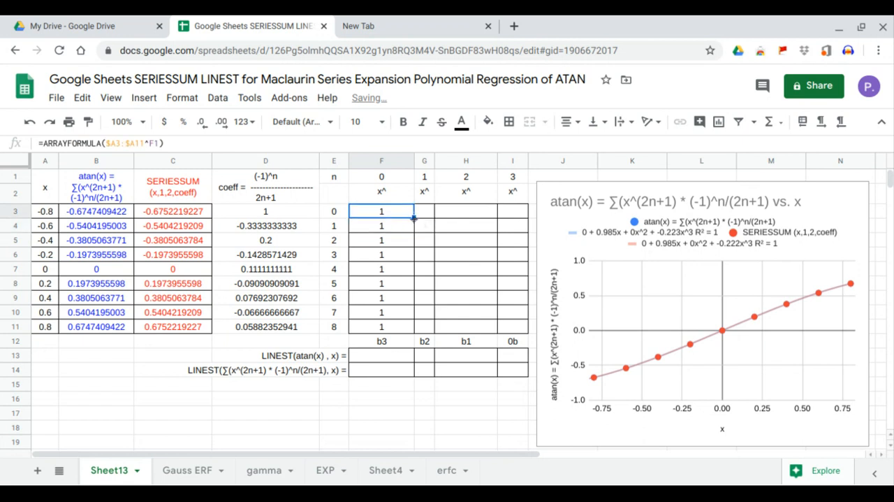
left_click_drag(415, 218, 515, 217)
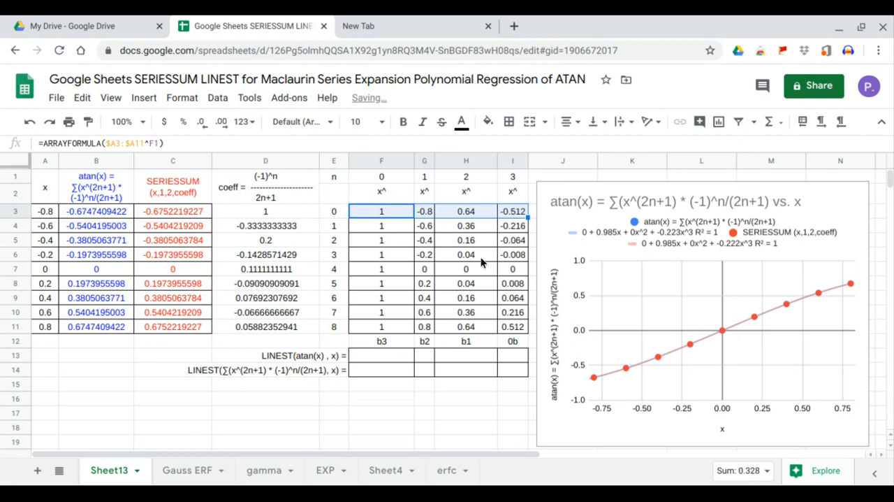
Enter =LINEST(B3:B11,G3:I11) in F13 to compute the cubic regression coefficients for the atan(x) values.
left_click(383, 358)
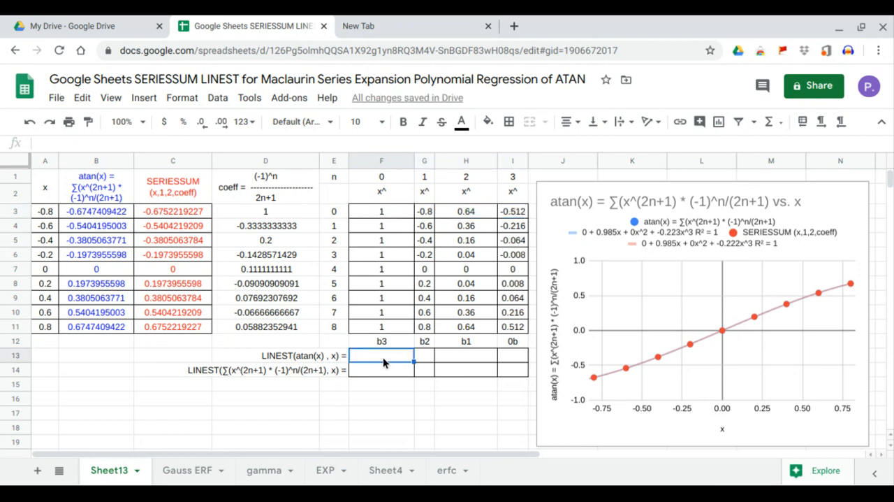
type("=LINEST(")
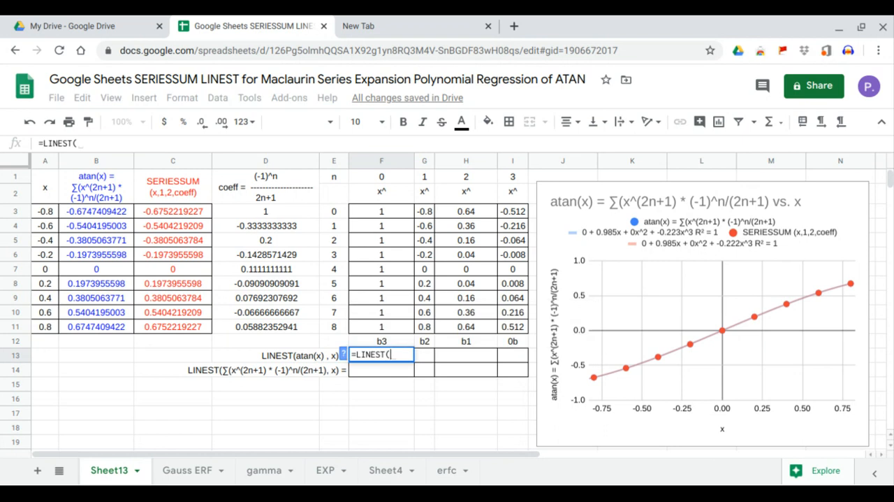
left_click_drag(103, 213, 112, 324)
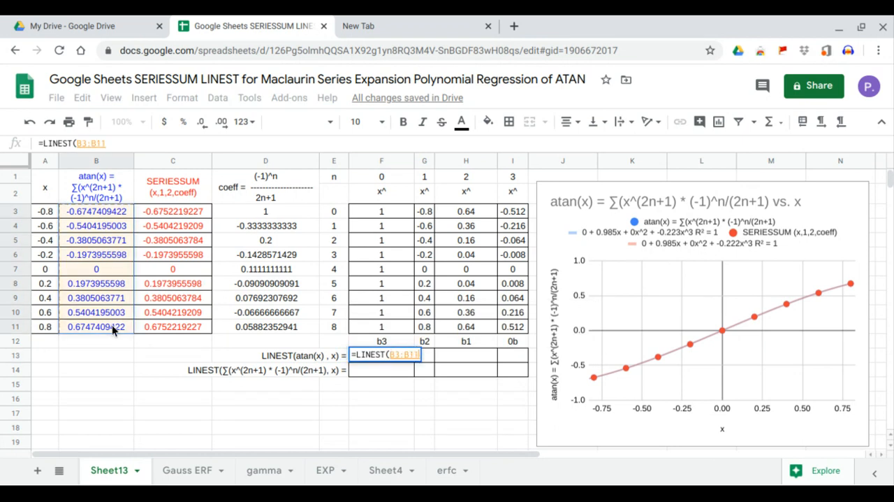
type(",")
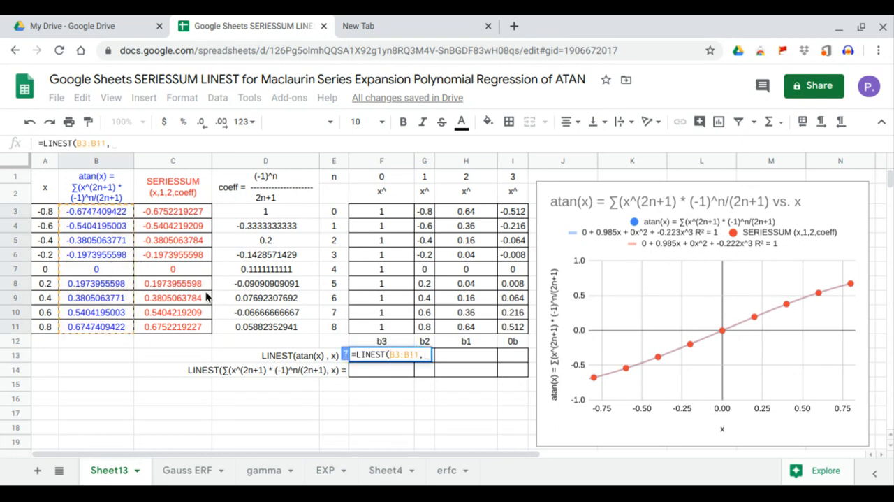
left_click_drag(431, 219, 518, 326)
key("Return")
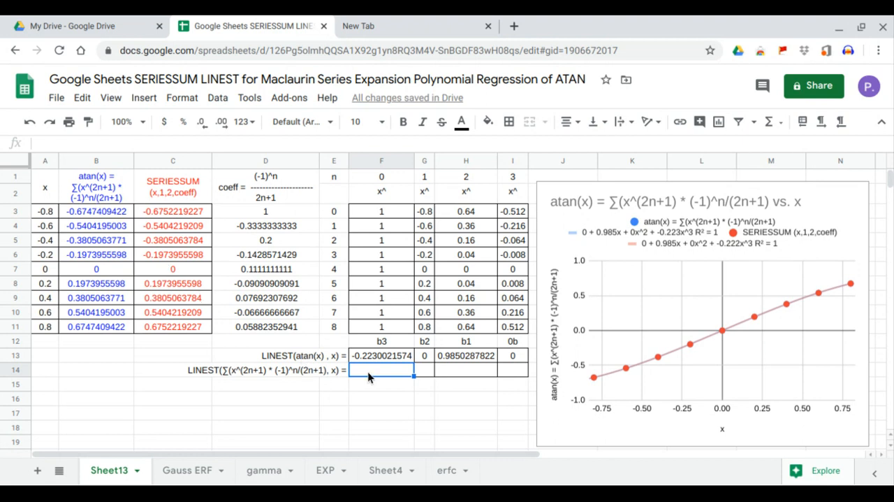
Enter =LINEST(C3:C11,G3:I11) in F14 to compute the cubic regression coefficients for the SERIESSUM values.
type("=LINEST(")
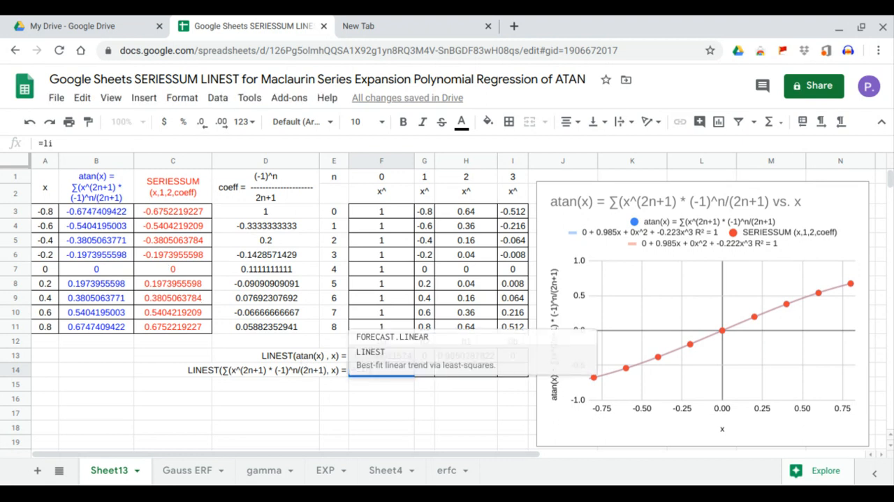
left_click_drag(173, 211, 175, 322)
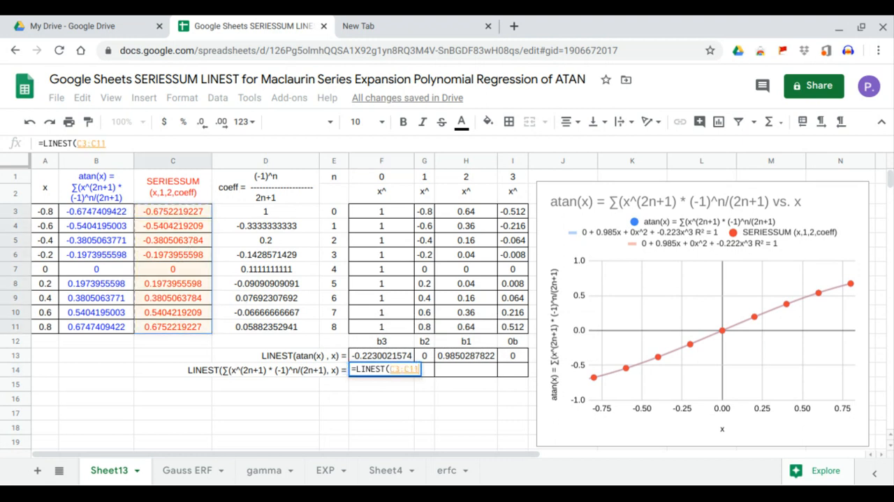
type(",")
left_click_drag(428, 213, 506, 326)
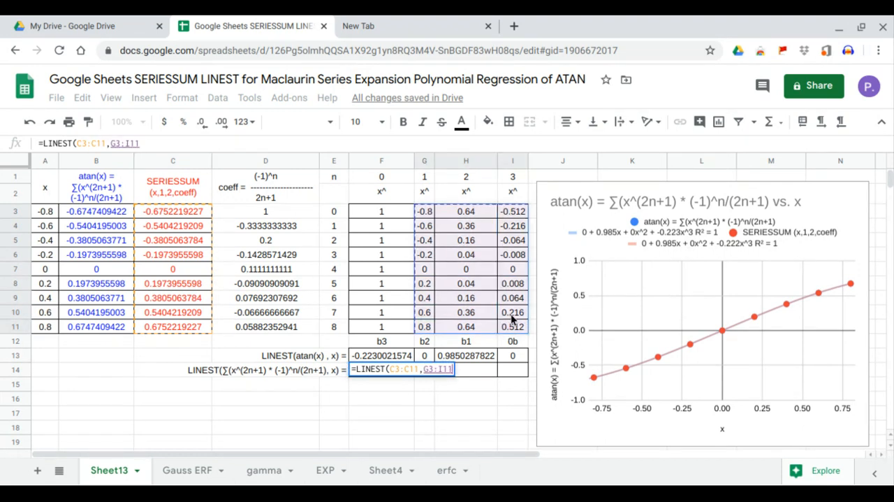
key("Return")
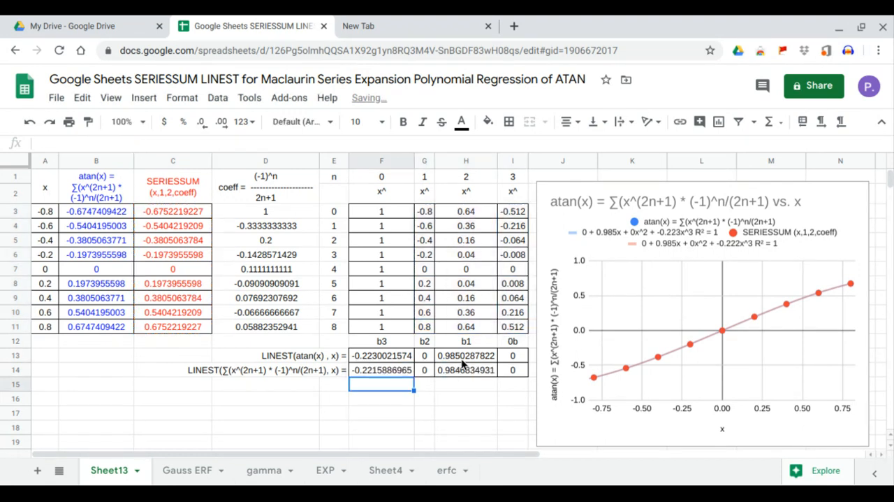
Correct the coefficient heading in I12 to b0.
left_click(511, 358)
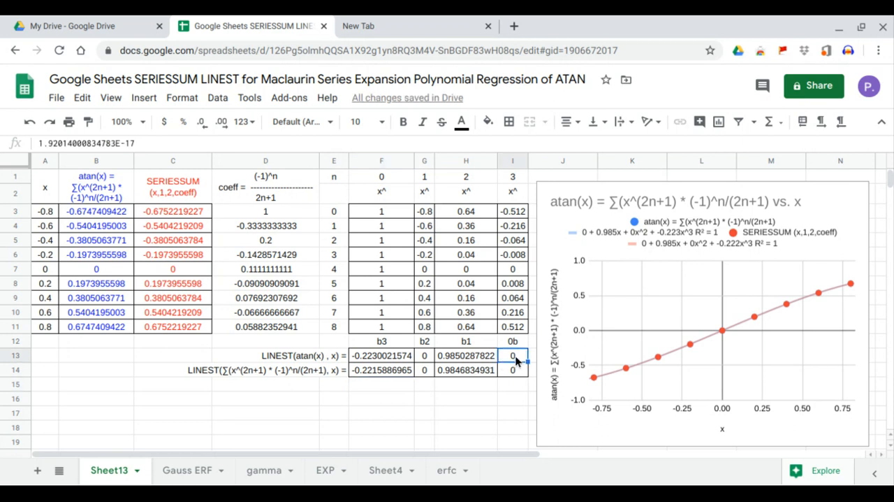
double_click(511, 342)
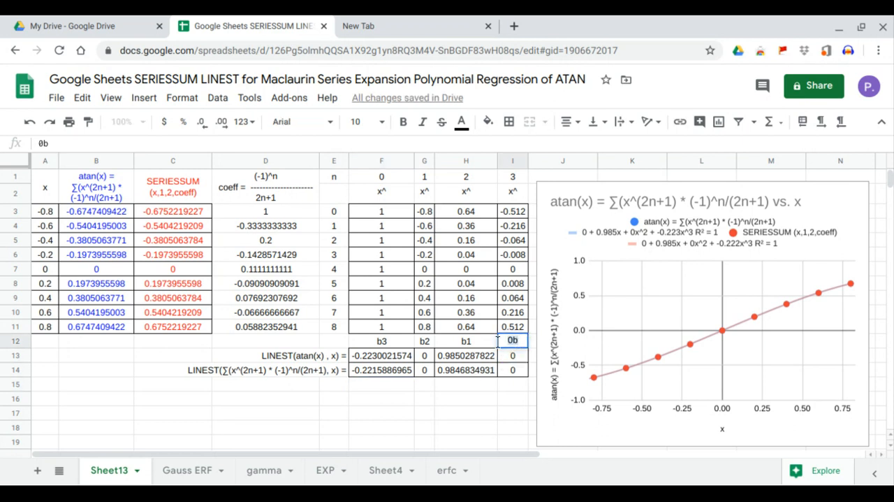
key("BackSpace")
key("End")
type("0")
key("Return")
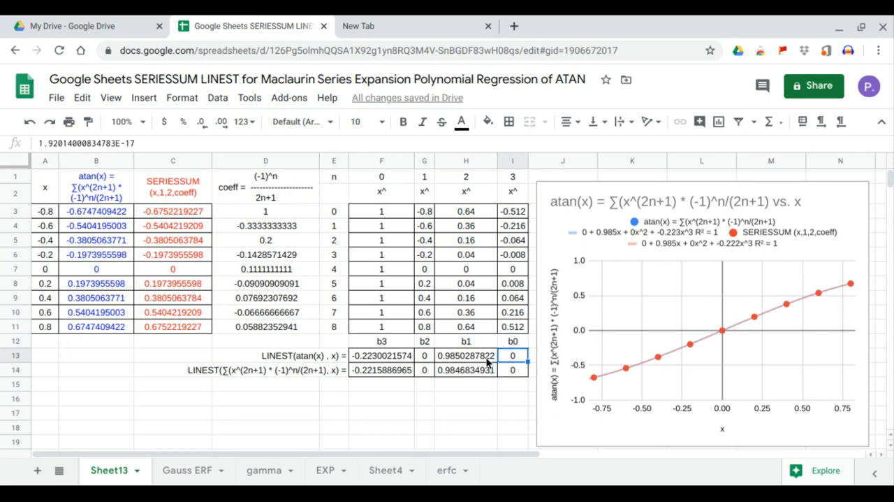
Compare the b1, b2 and b3 coefficients of the two LINEST rows with the trendline equations in the chart legend.
left_click(489, 359)
left_click(487, 374, "shift")
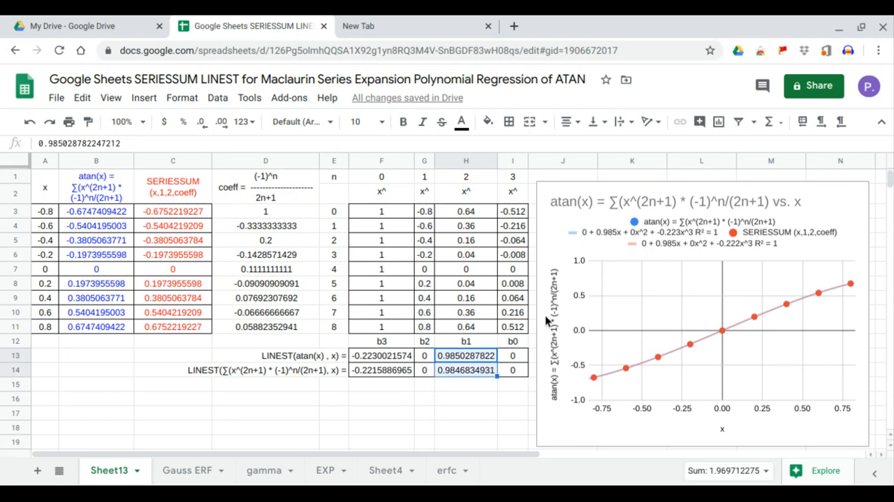
left_click(467, 373)
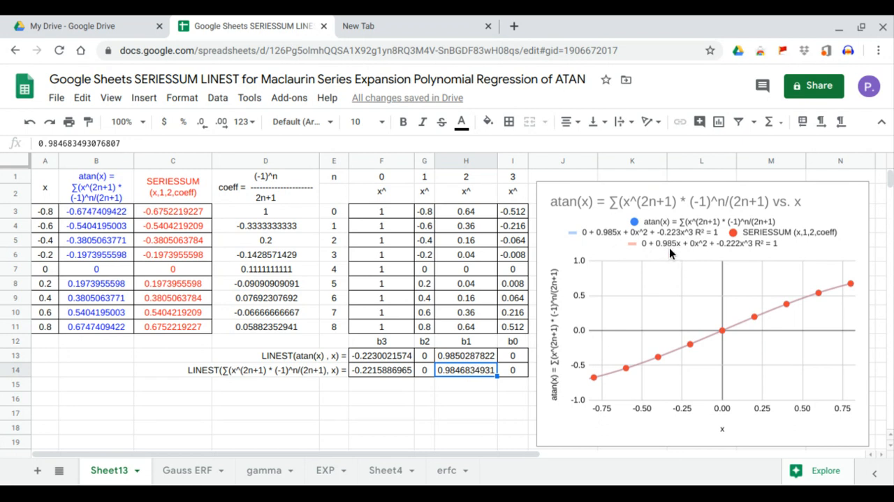
left_click_drag(433, 356, 428, 368)
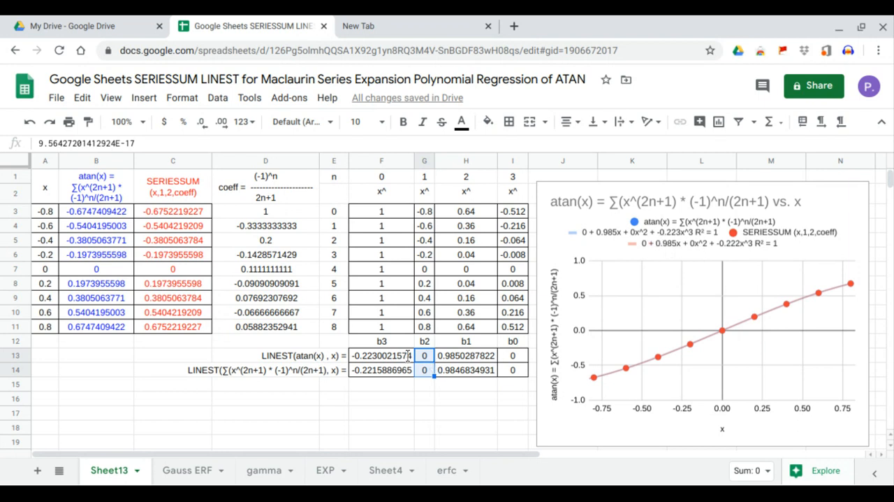
left_click_drag(391, 357, 393, 368)
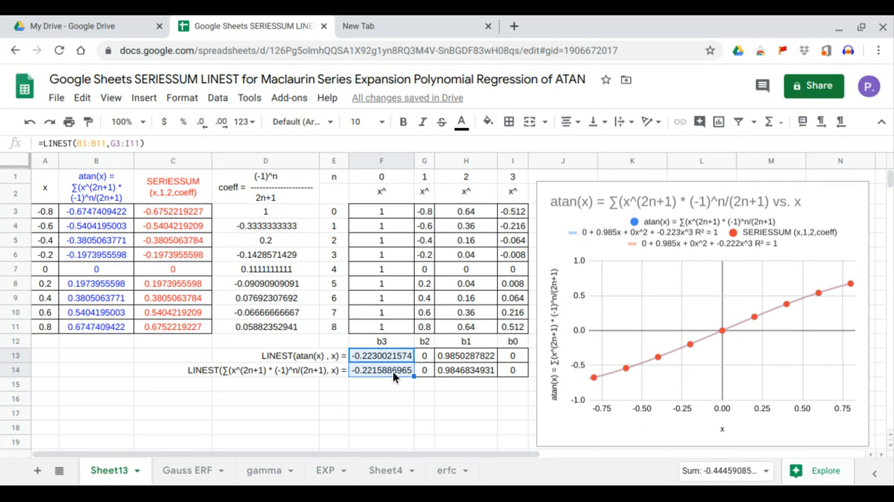